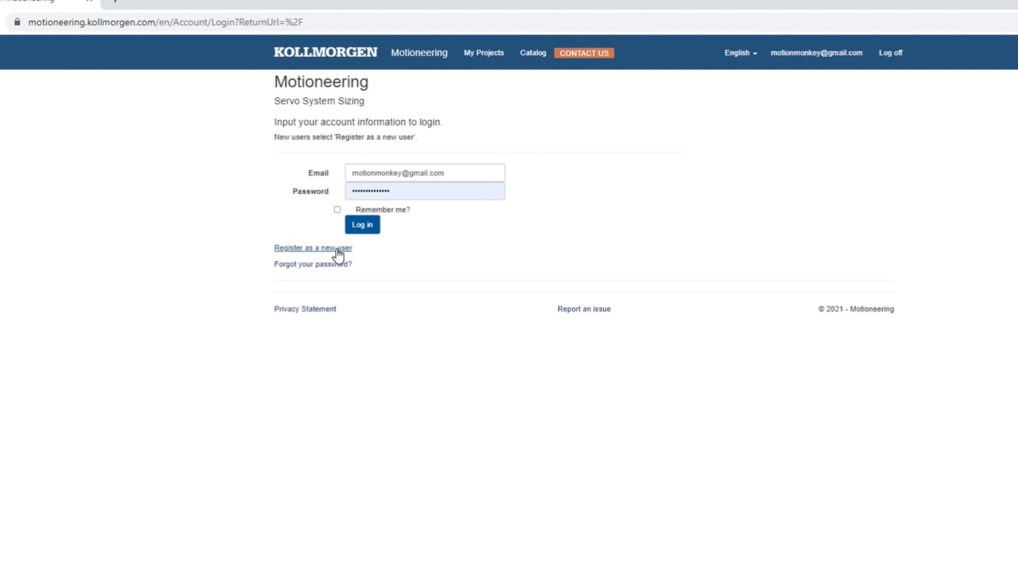
# Step: View the new-user registration form and return to the login page
pyautogui.click(337, 249)
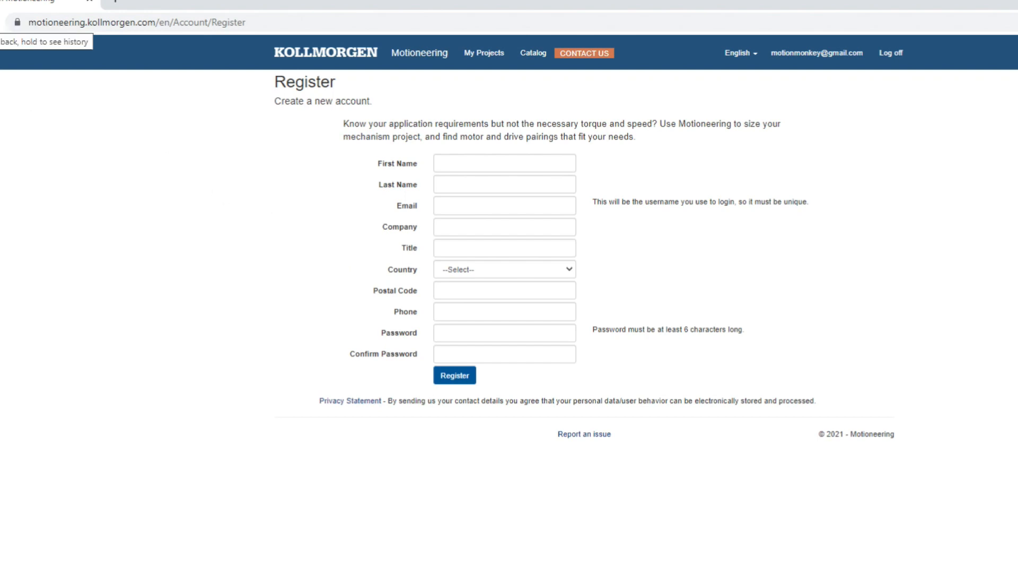
pyautogui.click(0, 22)
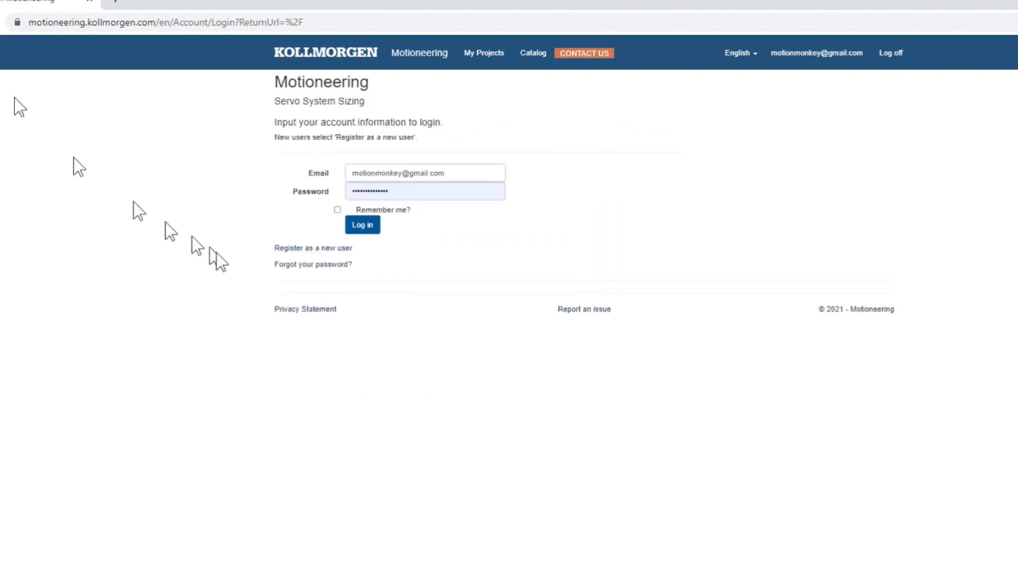
pyautogui.click(300, 265)
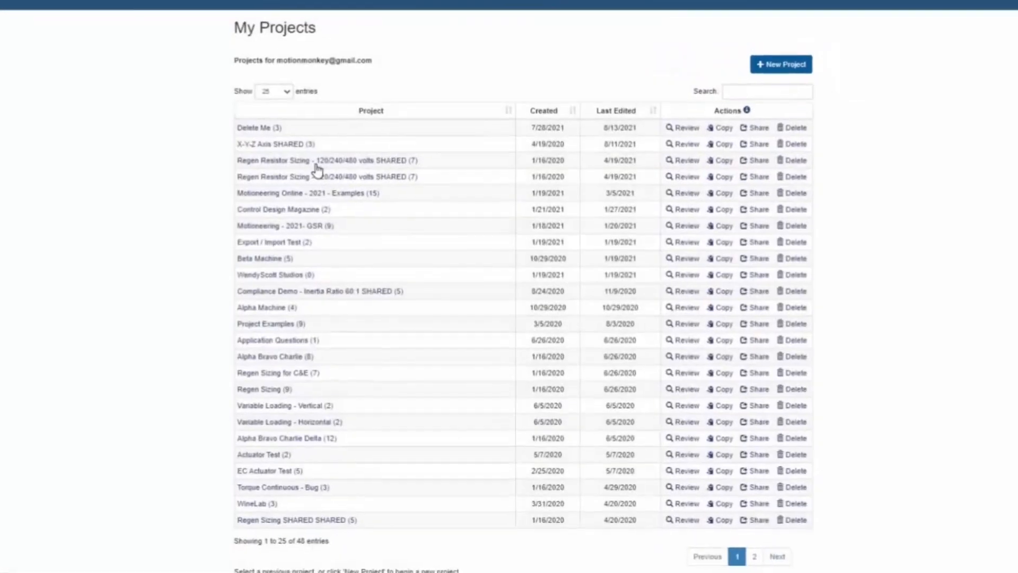
# Step: Create a project named Robot End Effector with mass in kg, force in N and rotation in degrees
pyautogui.click(781, 64)
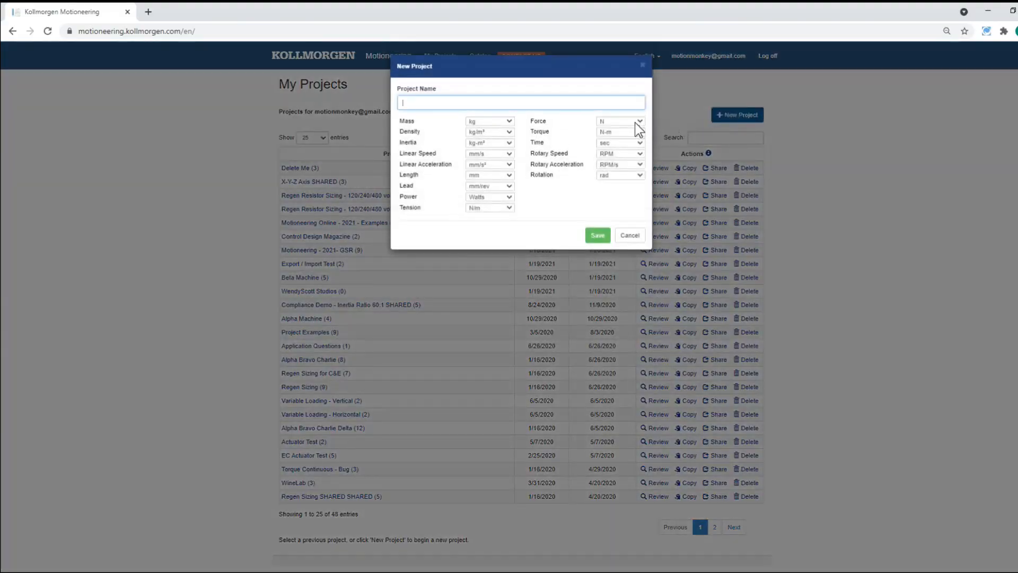
pyautogui.write('Robot End Effector')
pyautogui.click(508, 122)
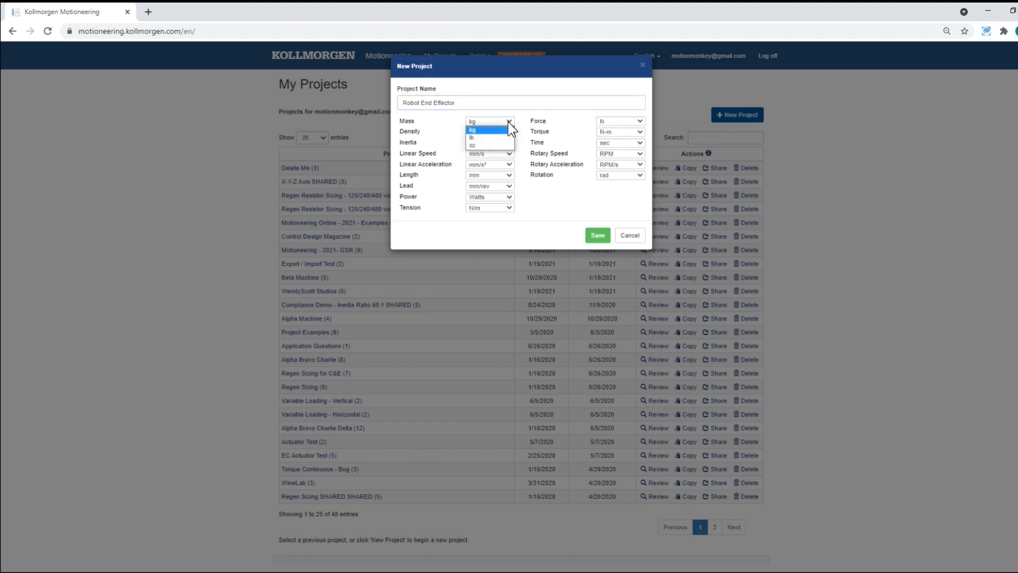
pyautogui.click(508, 122)
pyautogui.click(639, 122)
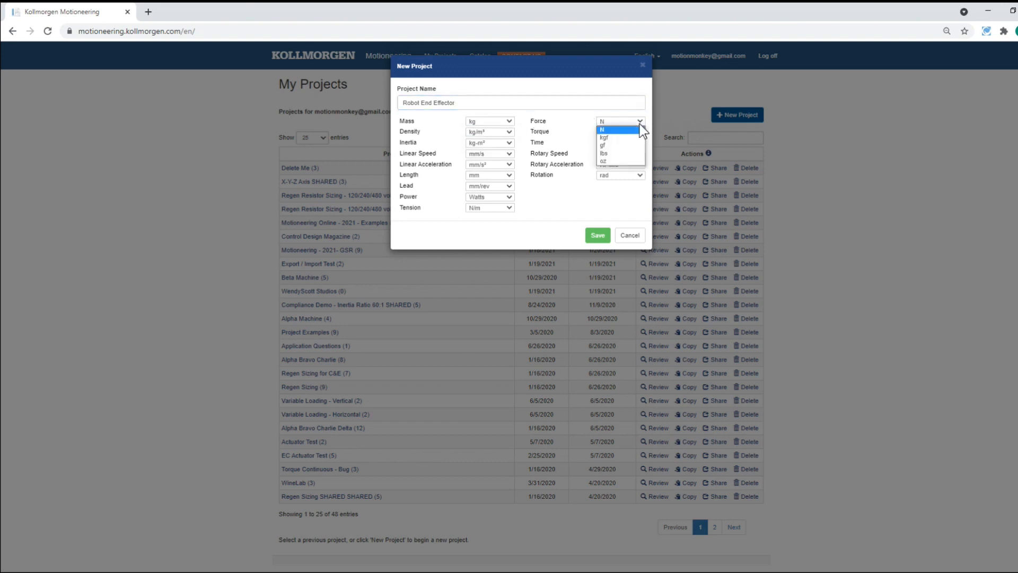
pyautogui.click(619, 130)
pyautogui.click(620, 175)
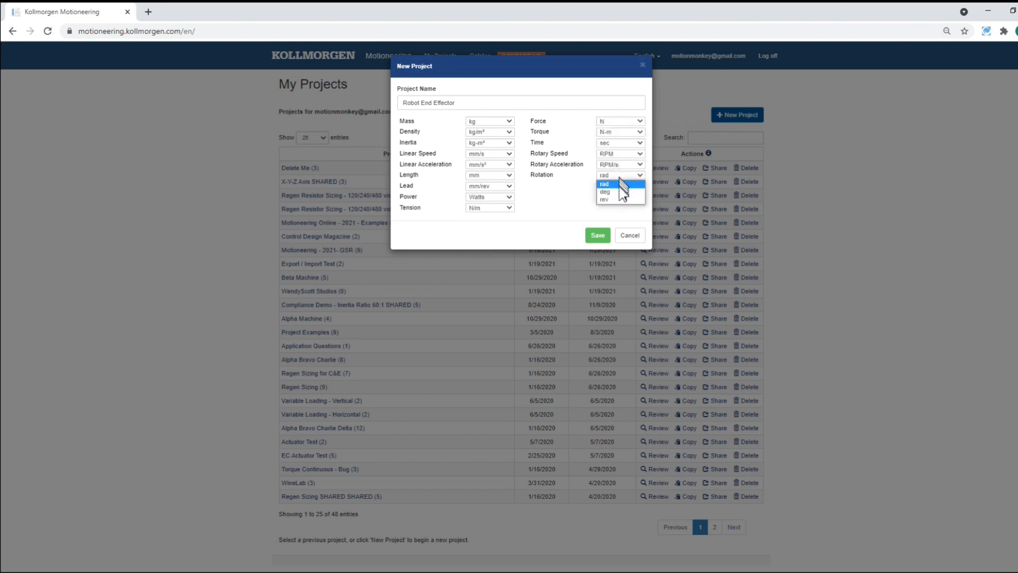
pyautogui.click(615, 192)
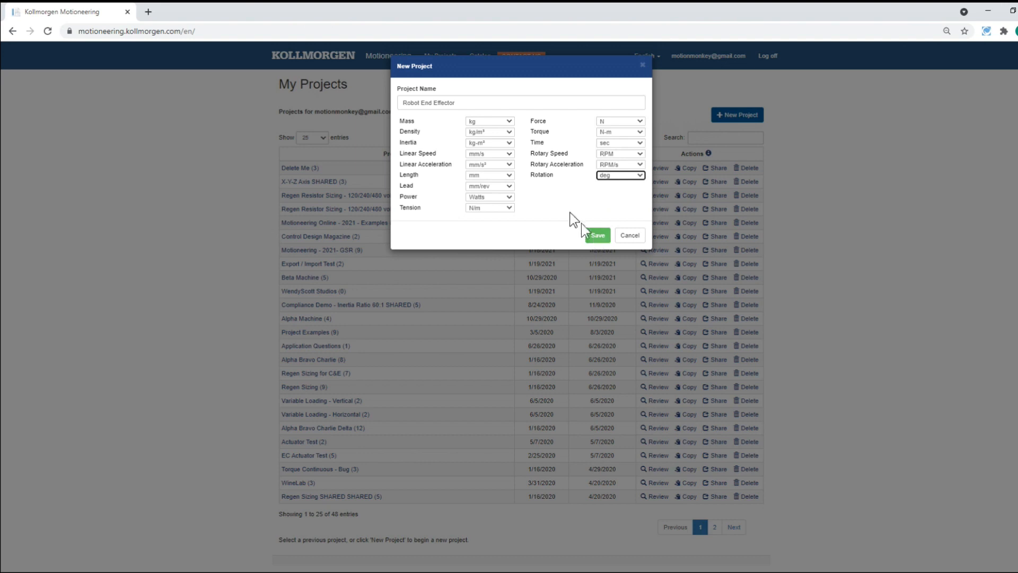
pyautogui.click(508, 123)
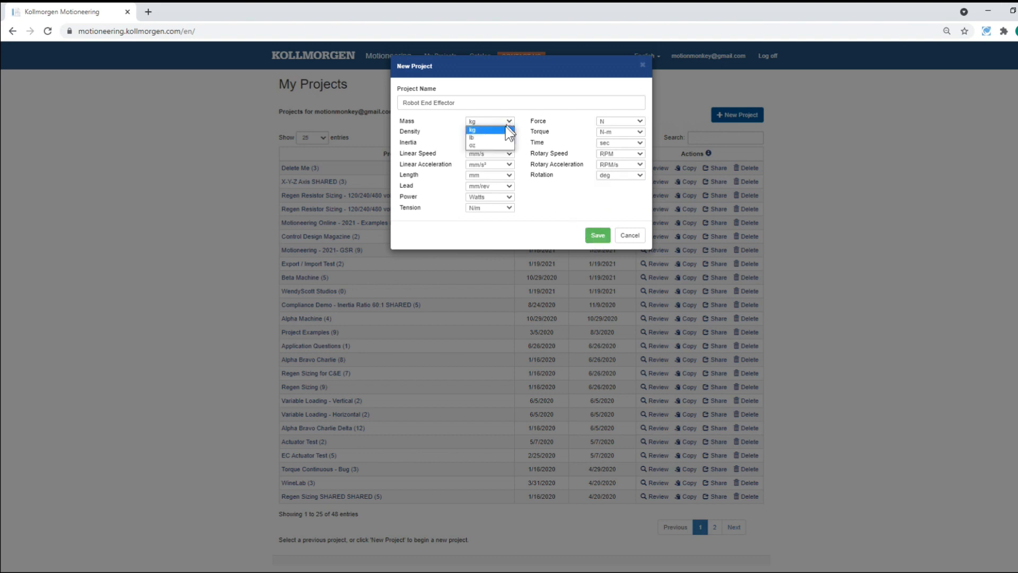
pyautogui.click(473, 130)
pyautogui.click(598, 237)
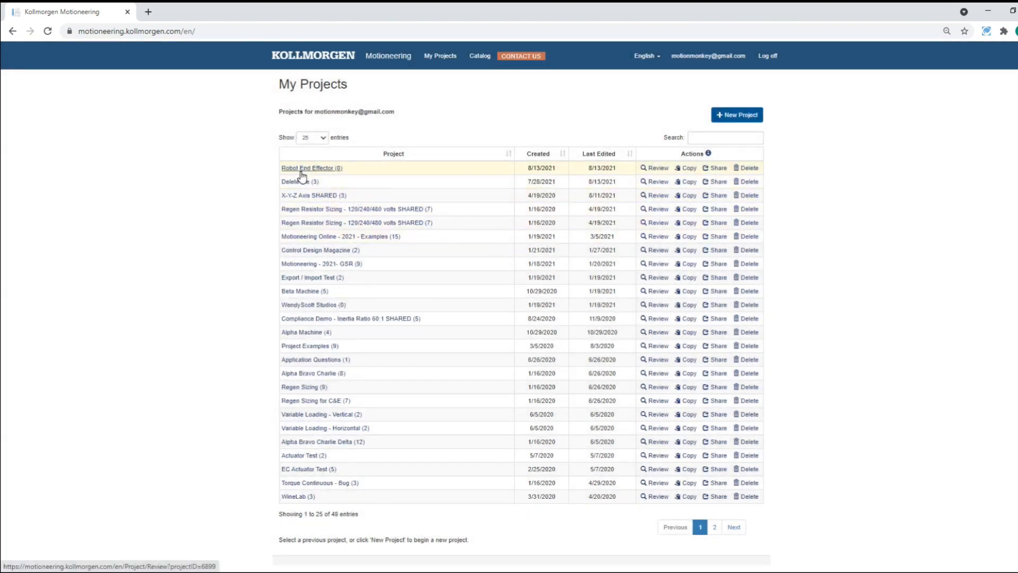
# Step: Open the Robot End Effector project and create a sizing named Axis 1 with the Leadscrew mechanism
pyautogui.click(301, 172)
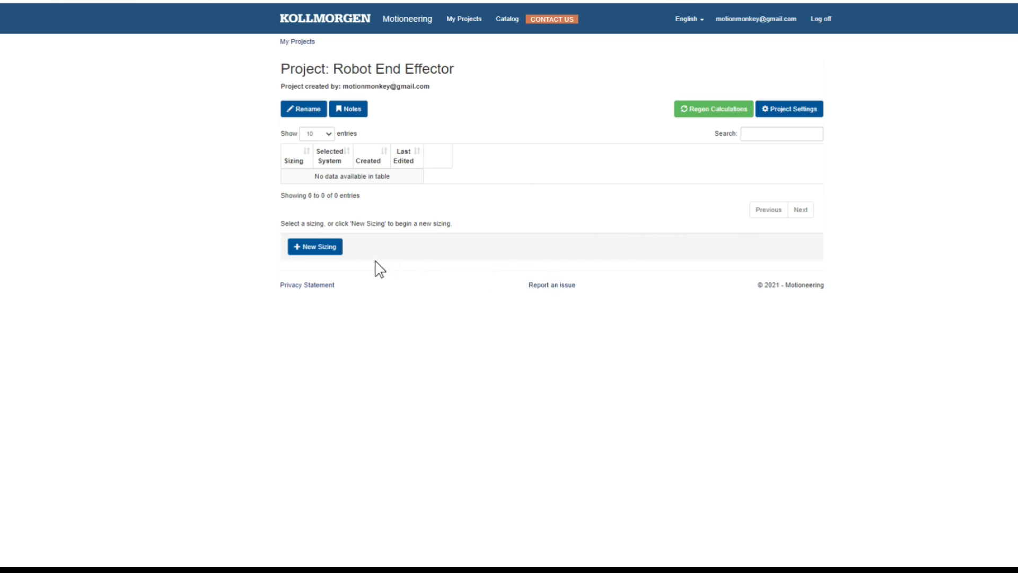
pyautogui.click(320, 249)
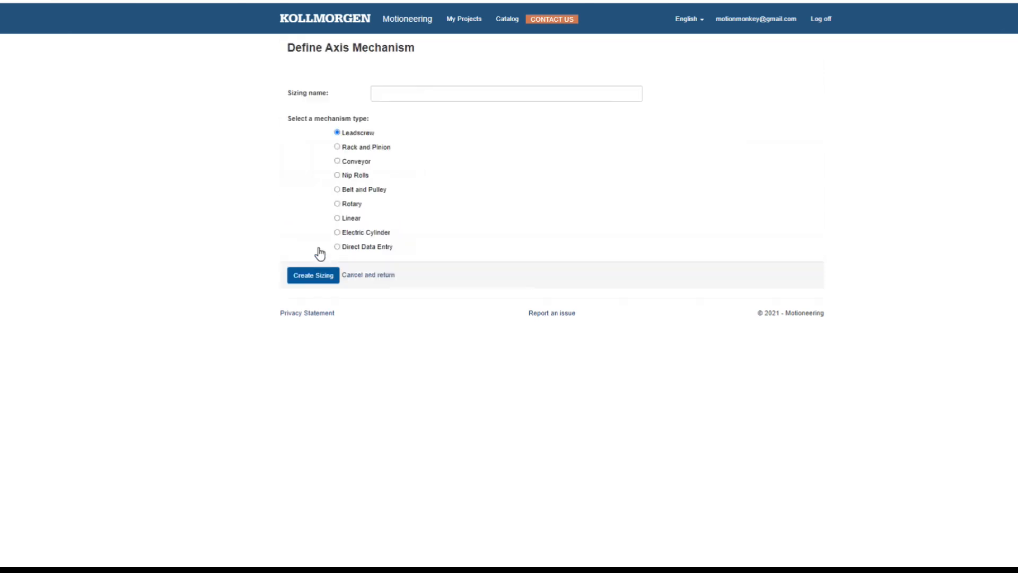
pyautogui.click(419, 96)
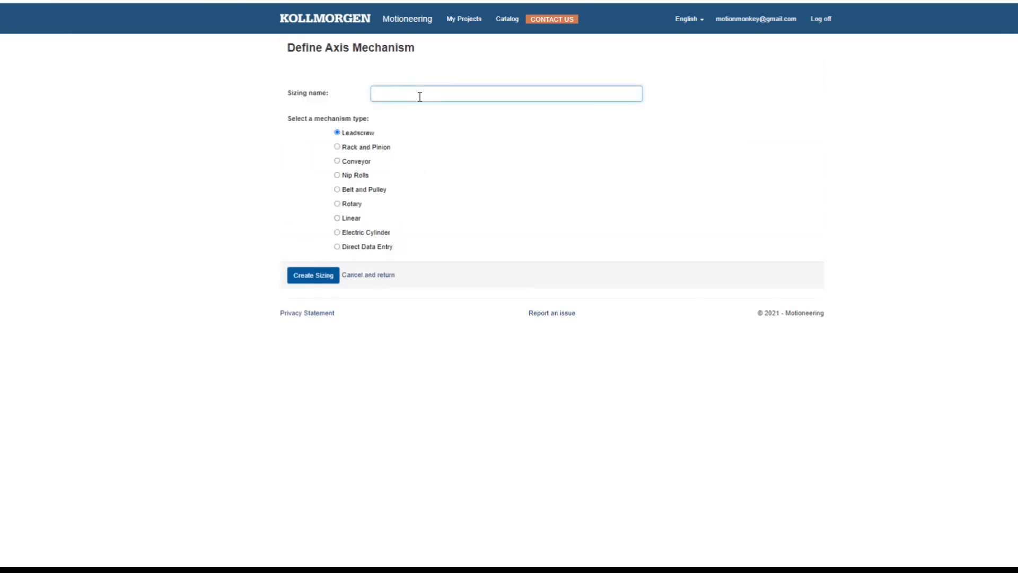
pyautogui.write('Axis 1')
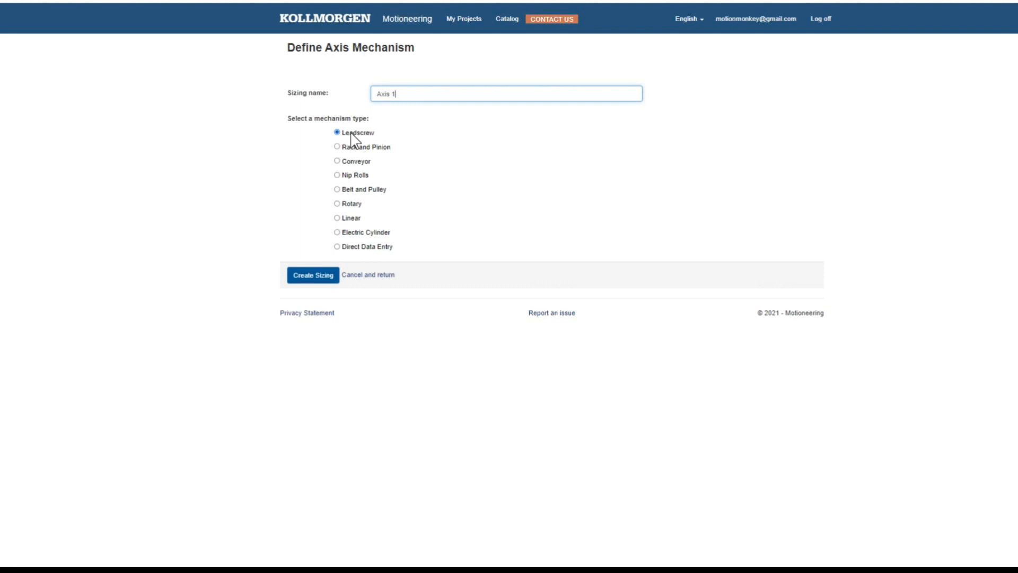
pyautogui.click(315, 280)
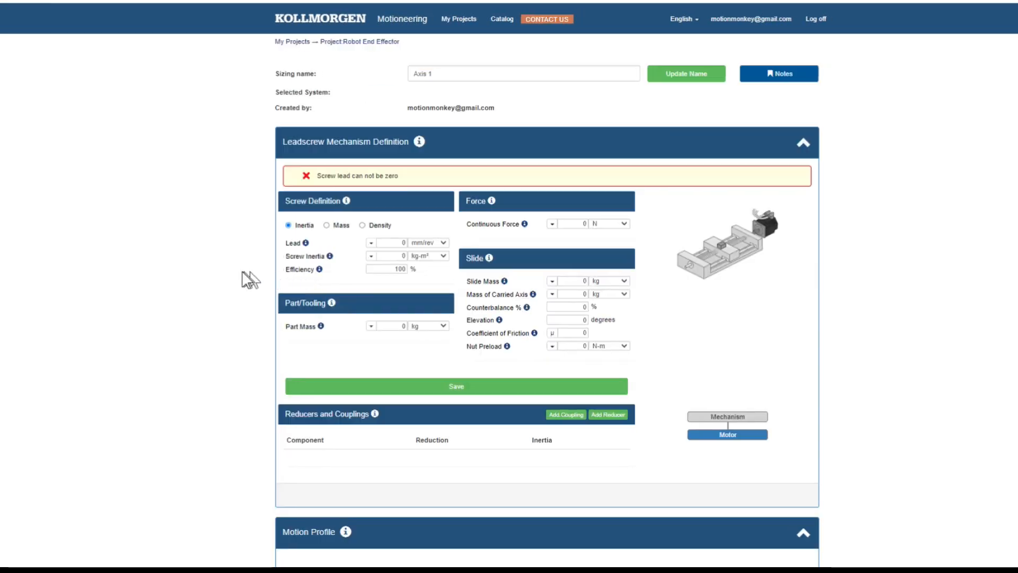
# Step: Read the leadscrew mechanism description, and save the screw definition with a lead of 10 mm/rev
pyautogui.click(419, 143)
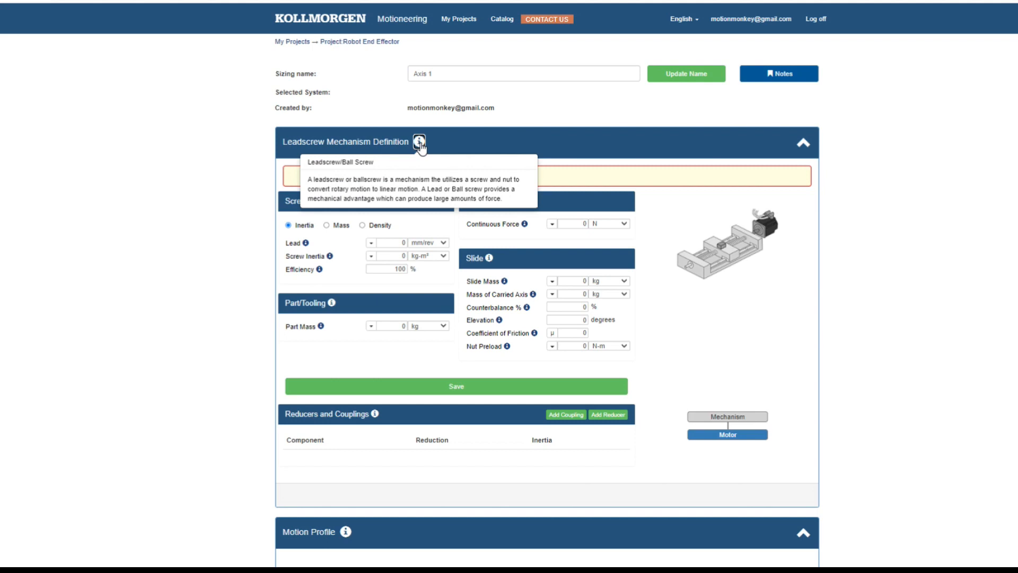
pyautogui.click(419, 143)
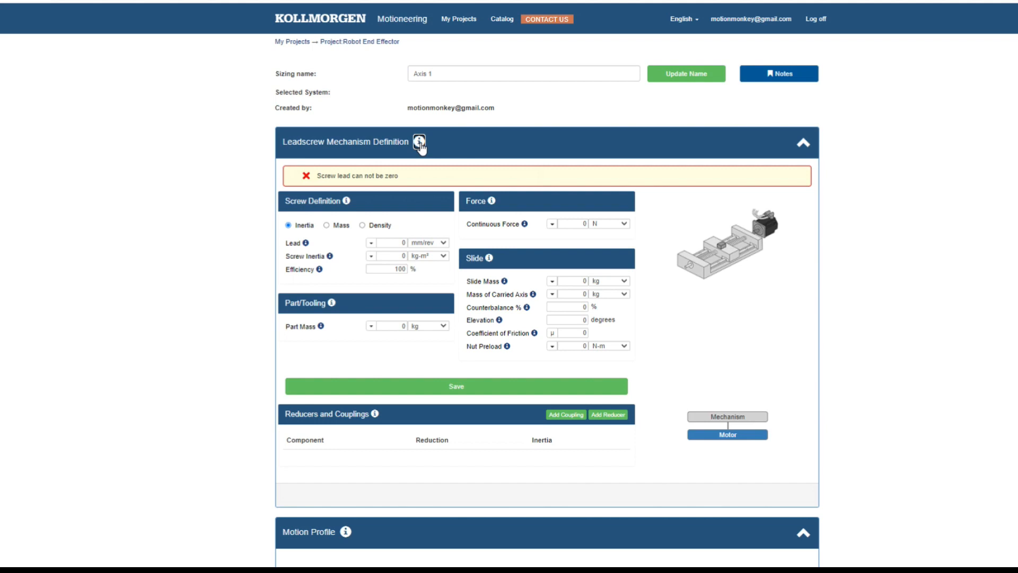
pyautogui.click(401, 242)
pyautogui.write('10')
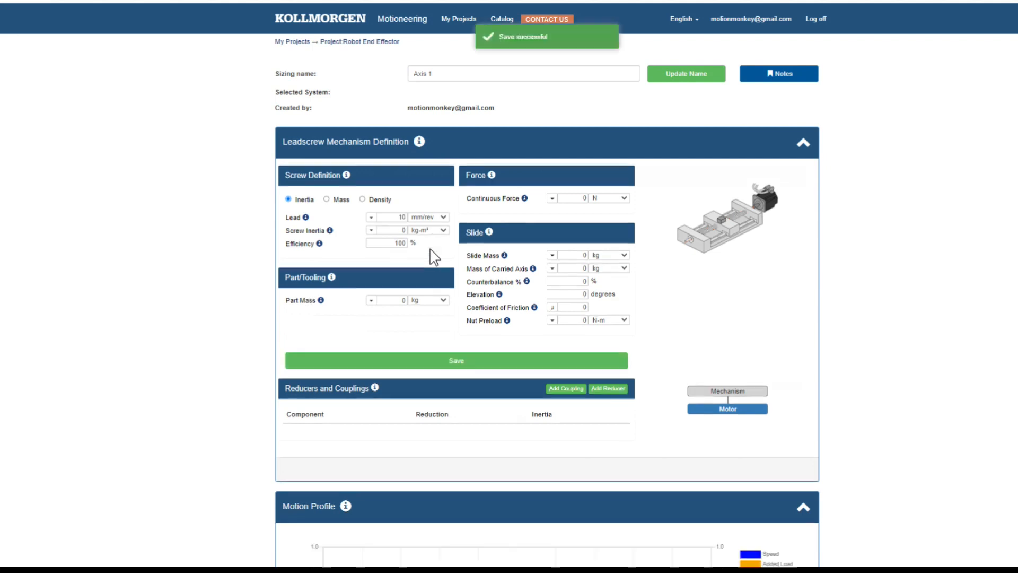
# Step: Try a slide elevation of 90 degrees and reset it to 0 degrees
pyautogui.click(575, 294)
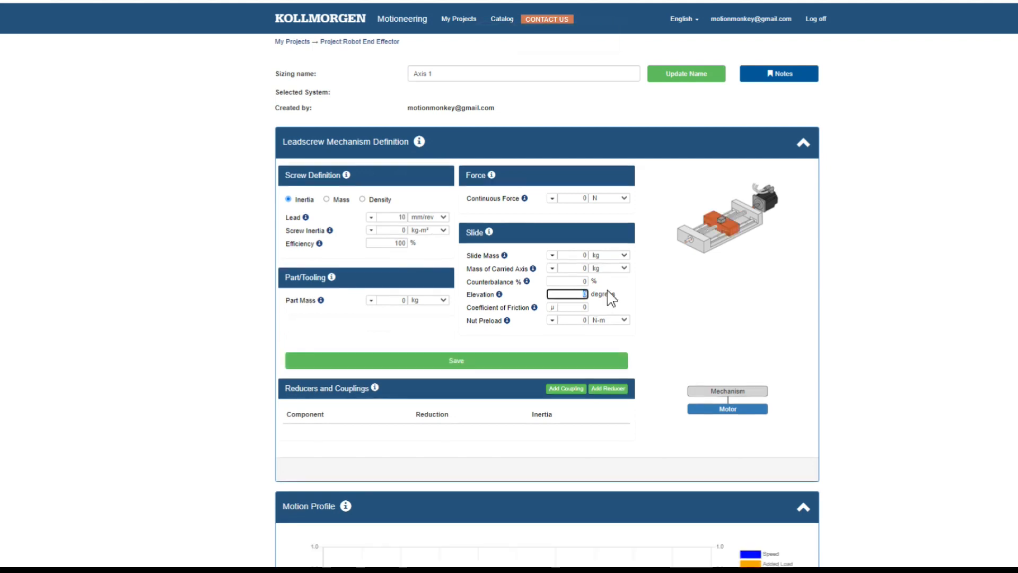
pyautogui.write('9')
pyautogui.click(607, 291)
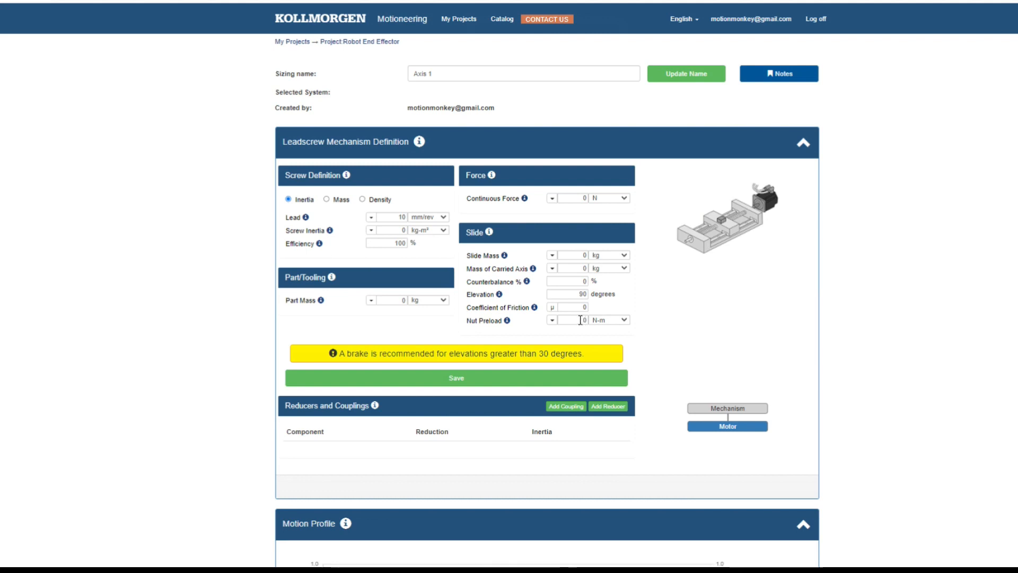
pyautogui.click(580, 295)
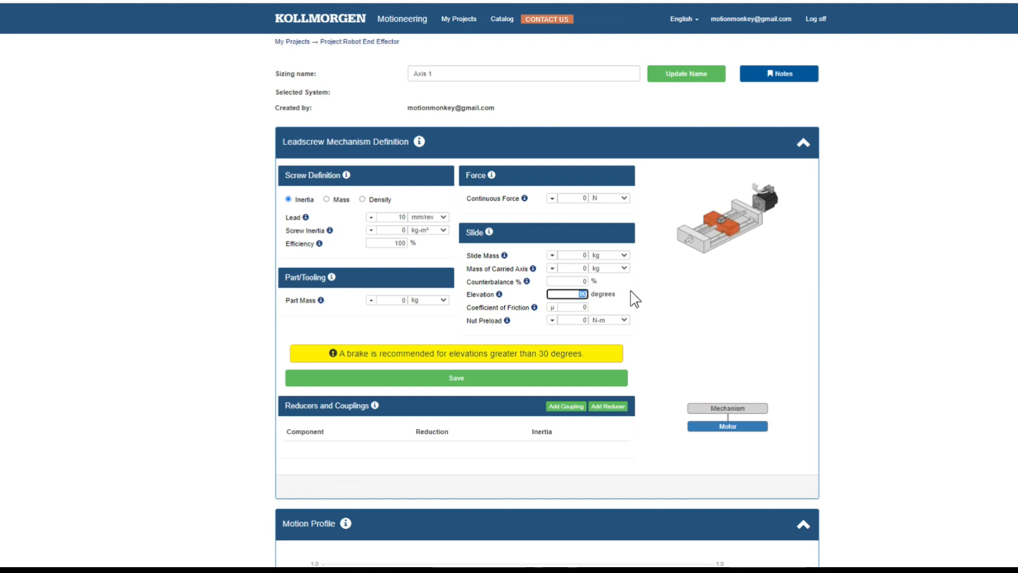
pyautogui.write('0')
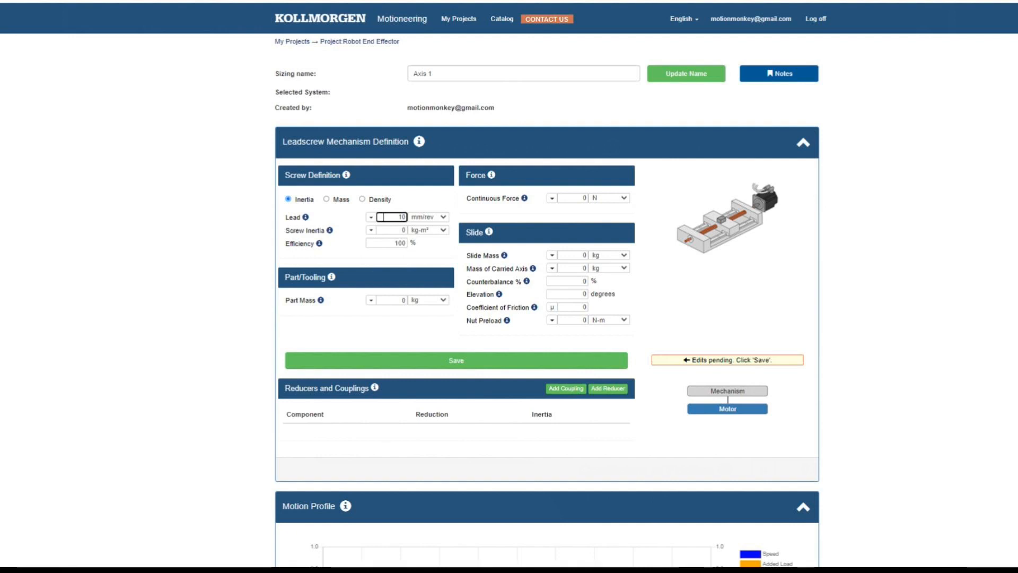
# Step: Define the screw by density with a diameter of 25 mm, a length of 250 mm and an efficiency of 98%
pyautogui.click(362, 199)
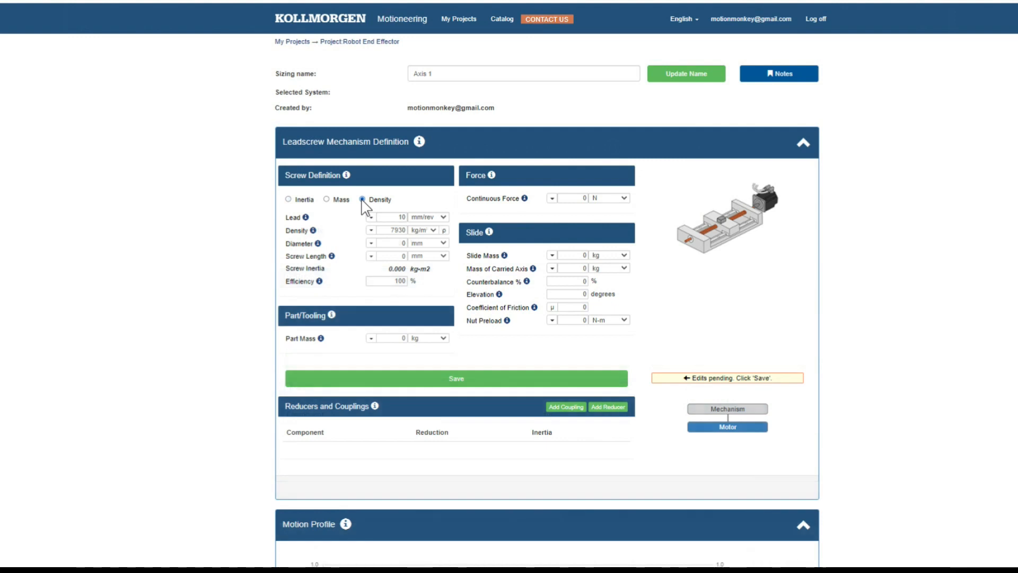
pyautogui.click(395, 243)
pyautogui.write('25')
pyautogui.click(398, 256)
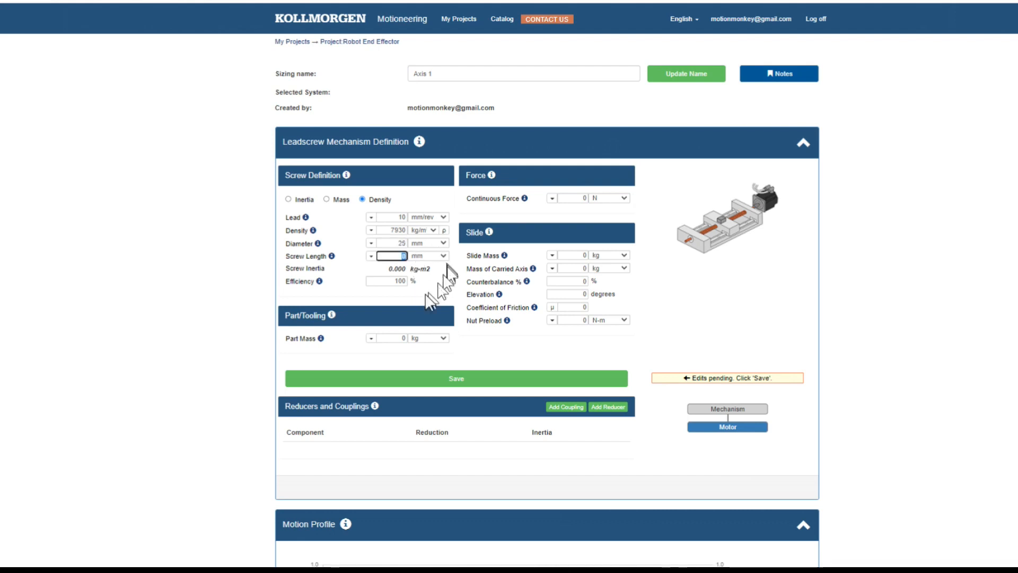
pyautogui.write('250')
pyautogui.press('Tab')
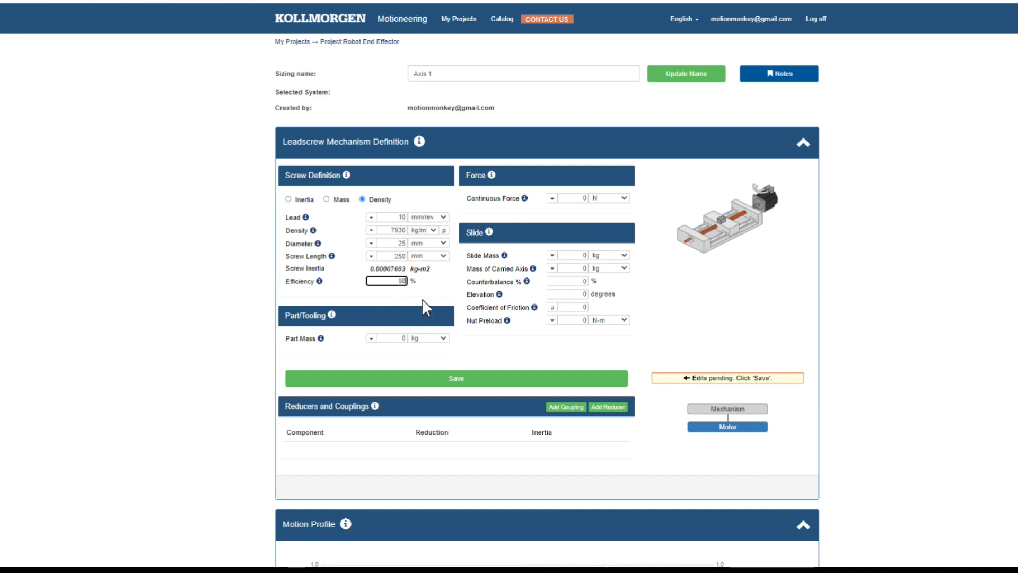
# Step: Set the part mass and the slide mass to 25 kg each
pyautogui.click(567, 199)
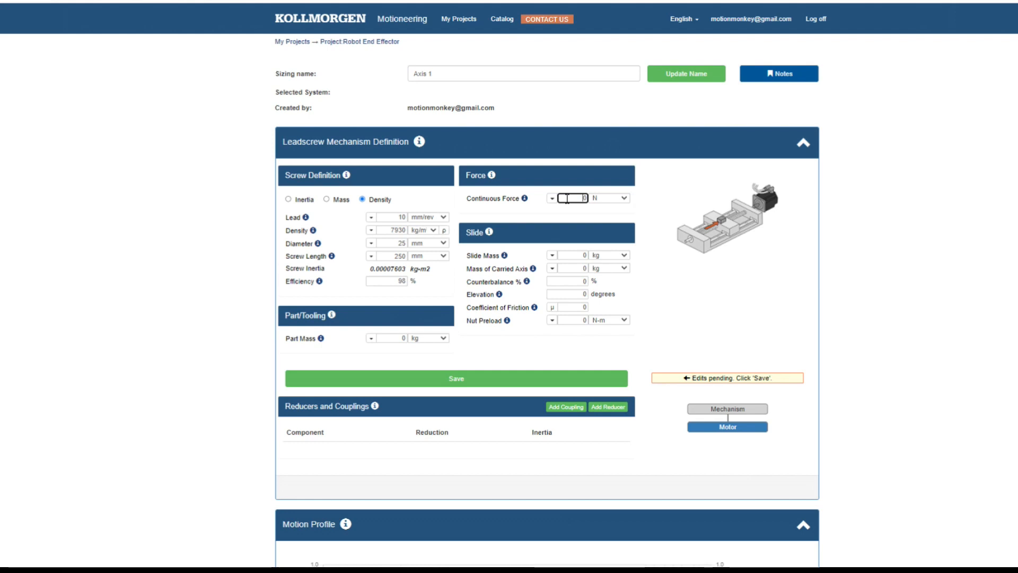
pyautogui.click(394, 338)
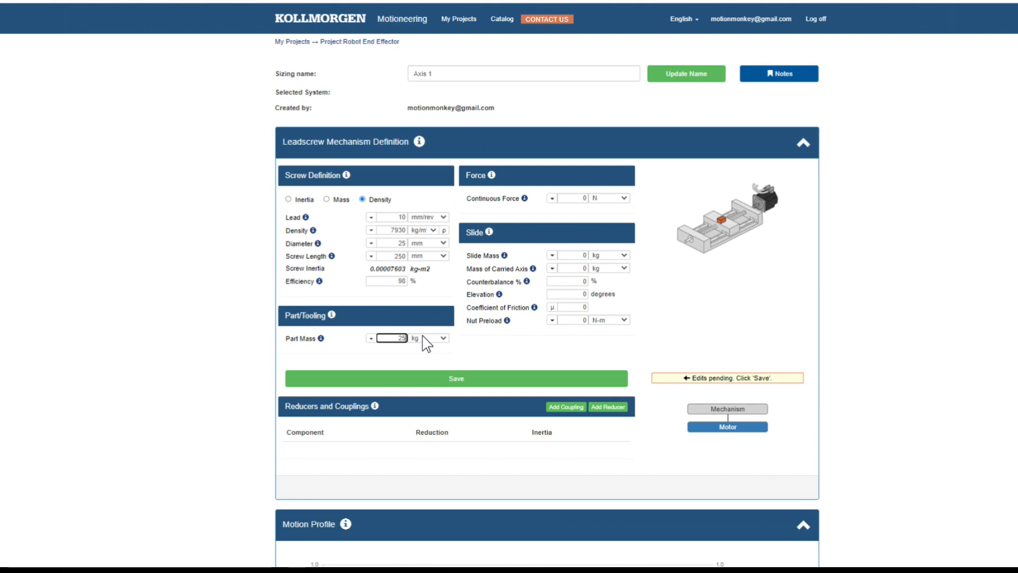
pyautogui.click(581, 255)
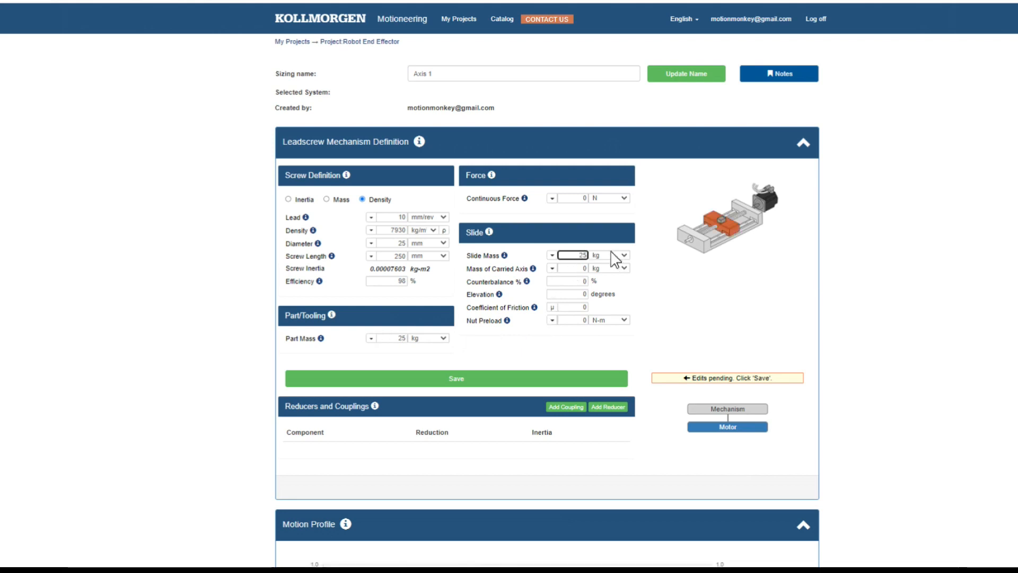
pyautogui.click(571, 269)
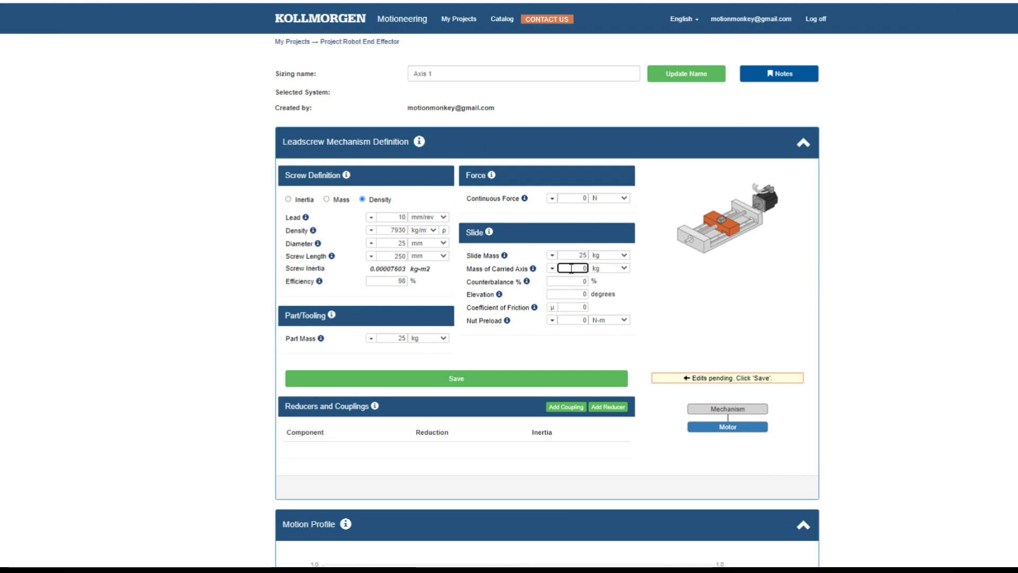
pyautogui.click(575, 282)
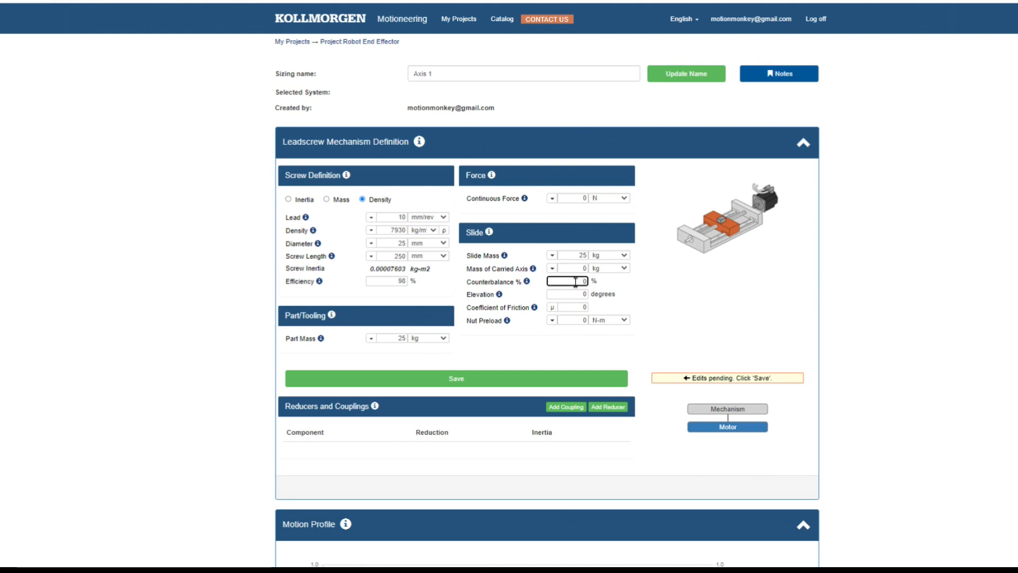
# Step: Save the mechanism with a 90-degree slide elevation, and save it again with the elevation at 0 degrees
pyautogui.click(575, 295)
pyautogui.write('90')
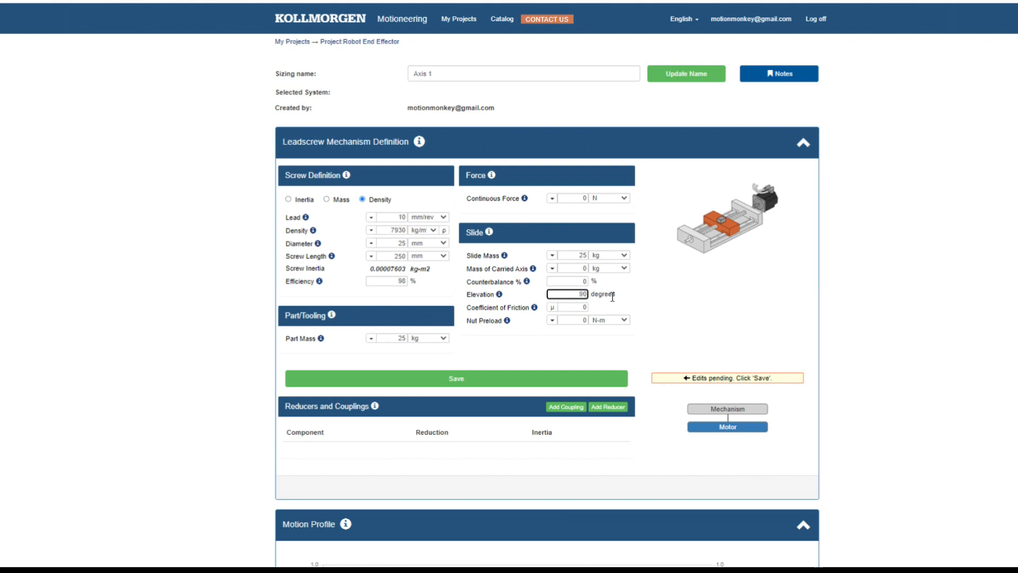
pyautogui.press('Return')
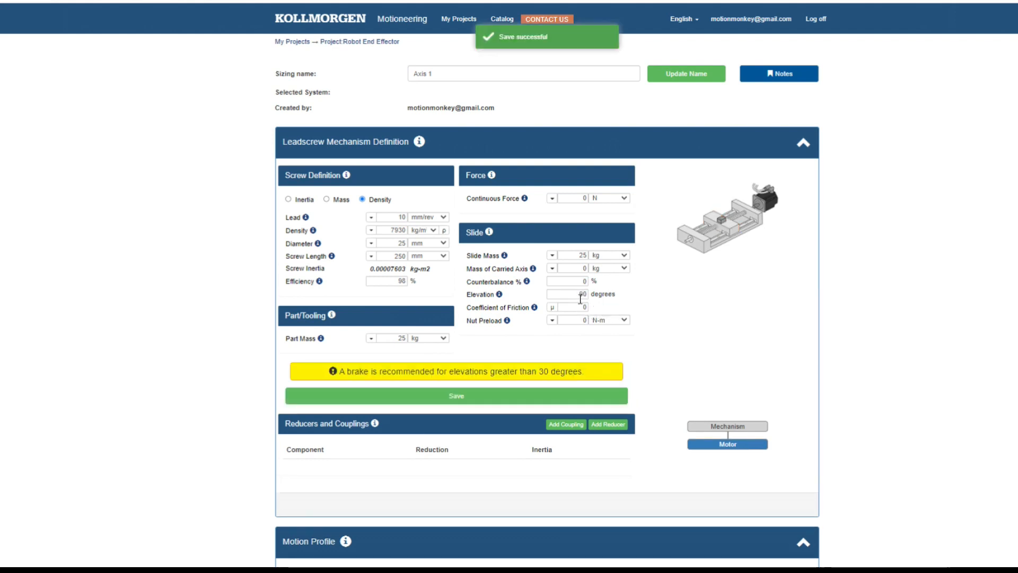
pyautogui.doubleClick(580, 297)
pyautogui.press('Return')
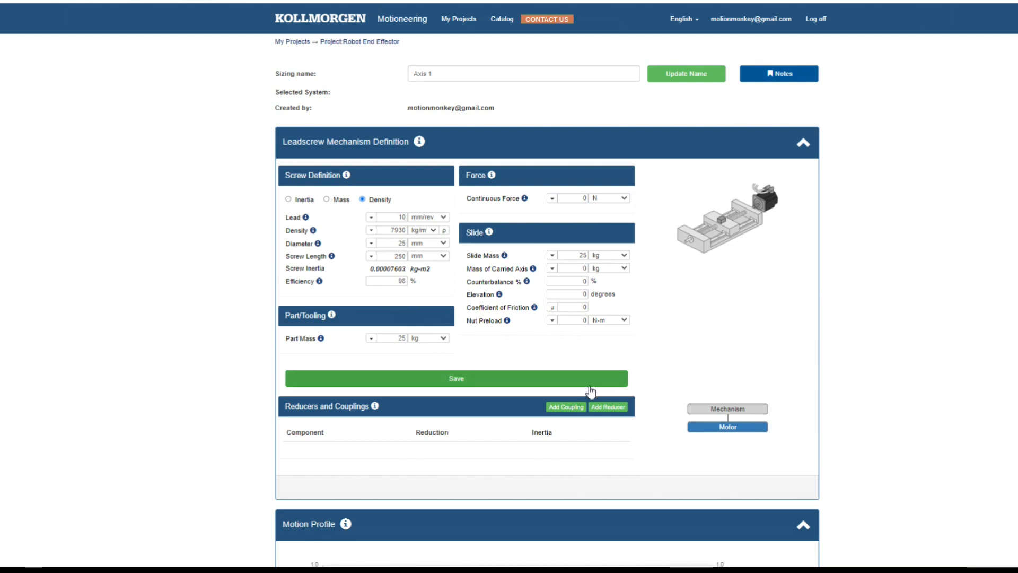
# Step: Examine which parts of the mechanism diagram correspond to the screw lead, continuous force and slide mass
pyautogui.click(395, 216)
pyautogui.click(571, 198)
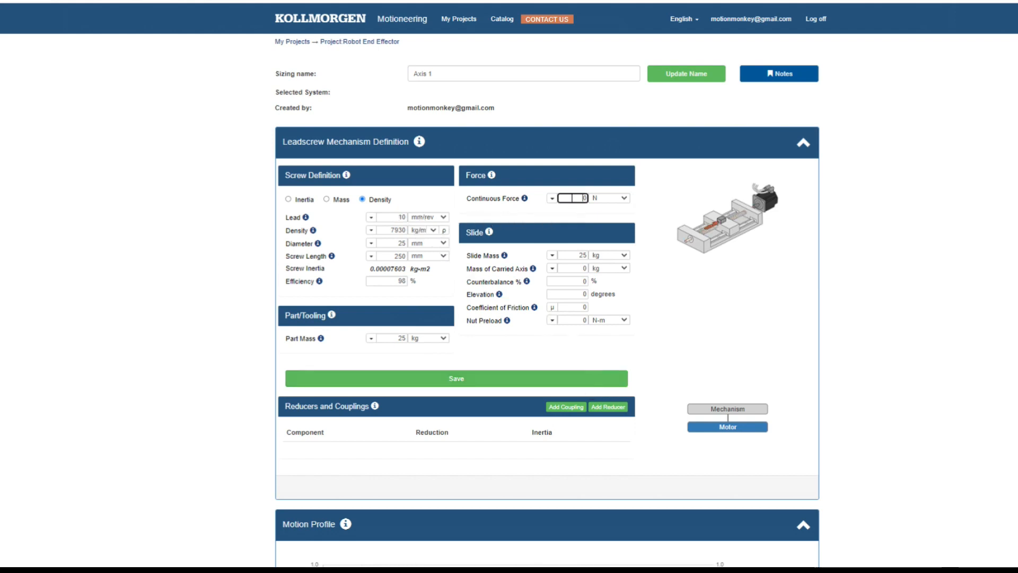
pyautogui.click(570, 256)
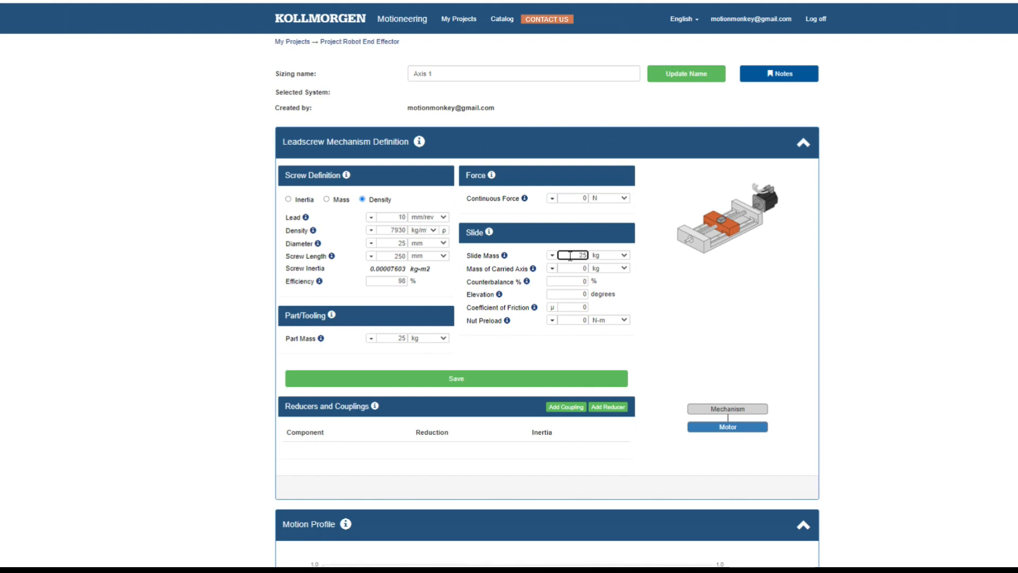
# Step: Set the slide's coefficient of friction to the 0.003 linear ball bearing preset and check the slide mass conversions and unit options
pyautogui.click(551, 308)
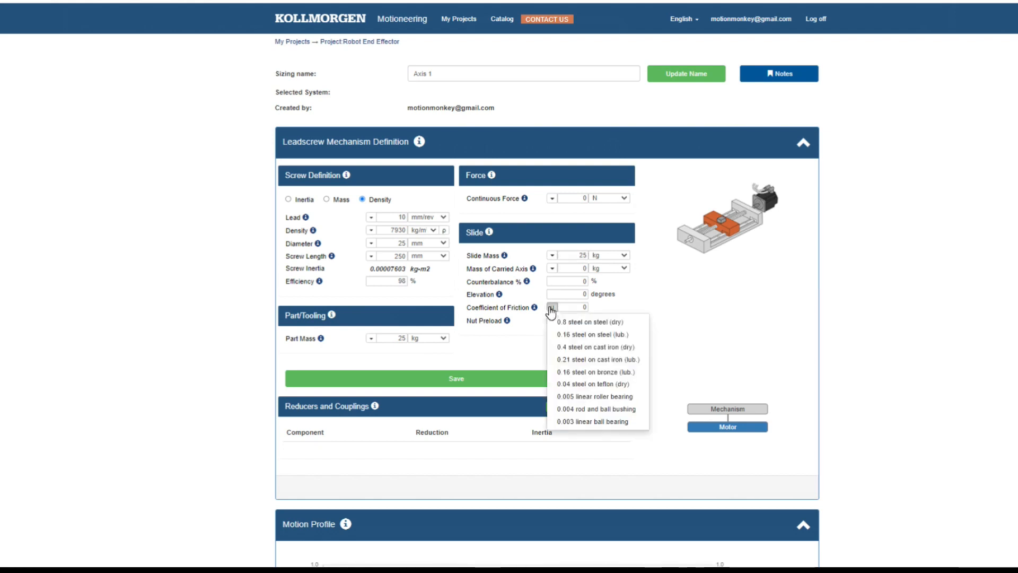
pyautogui.click(584, 422)
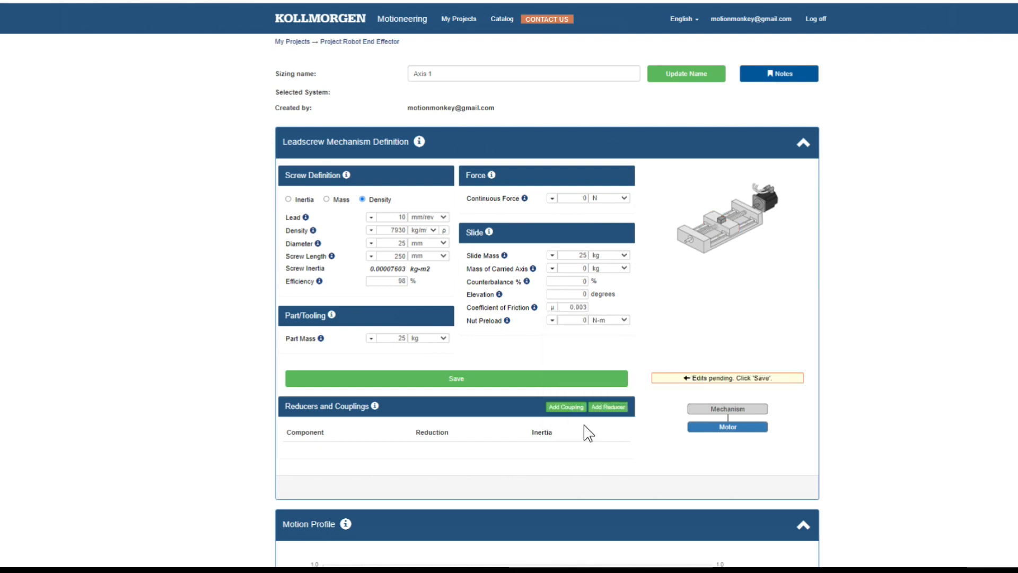
pyautogui.click(550, 257)
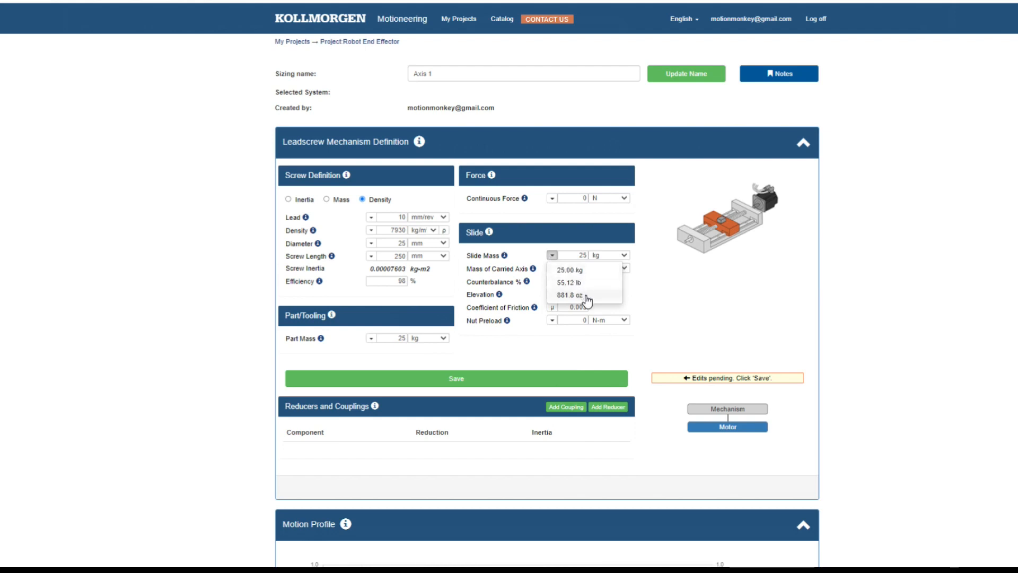
pyautogui.click(625, 255)
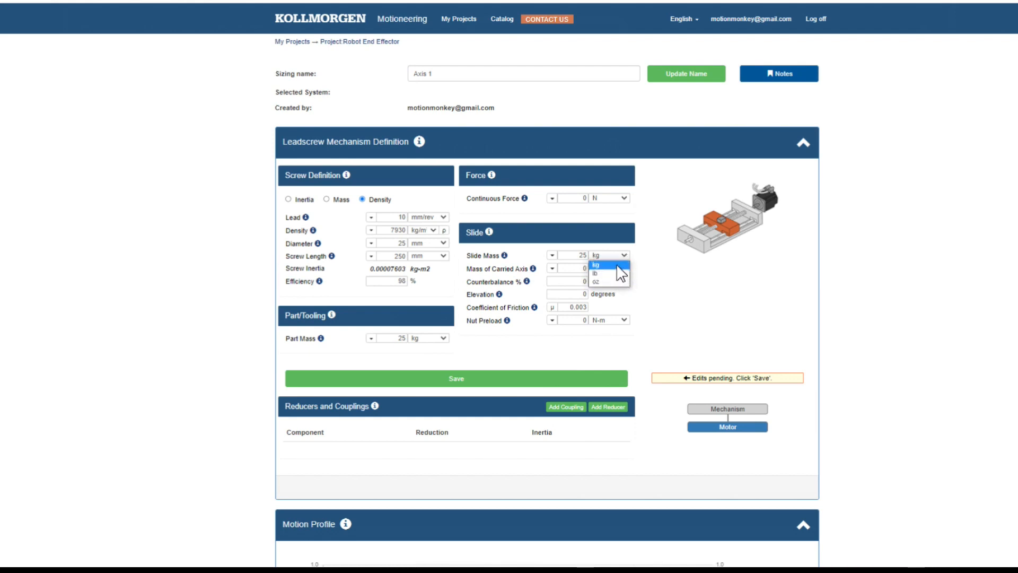
pyautogui.click(652, 273)
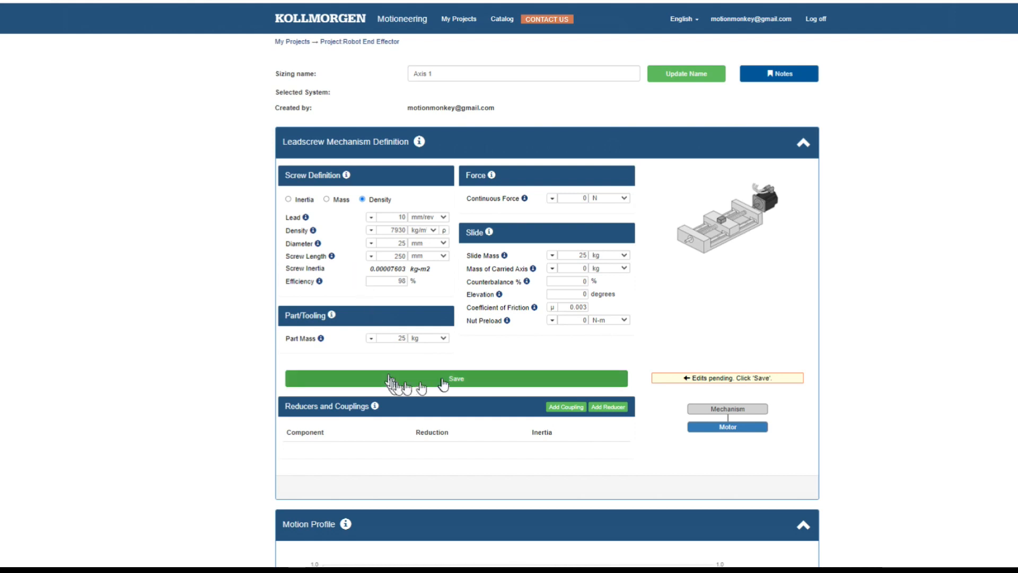
# Step: Set the slide's coefficient of friction to 0.002 and save the mechanism
pyautogui.click(573, 307)
pyautogui.press('BackSpace')
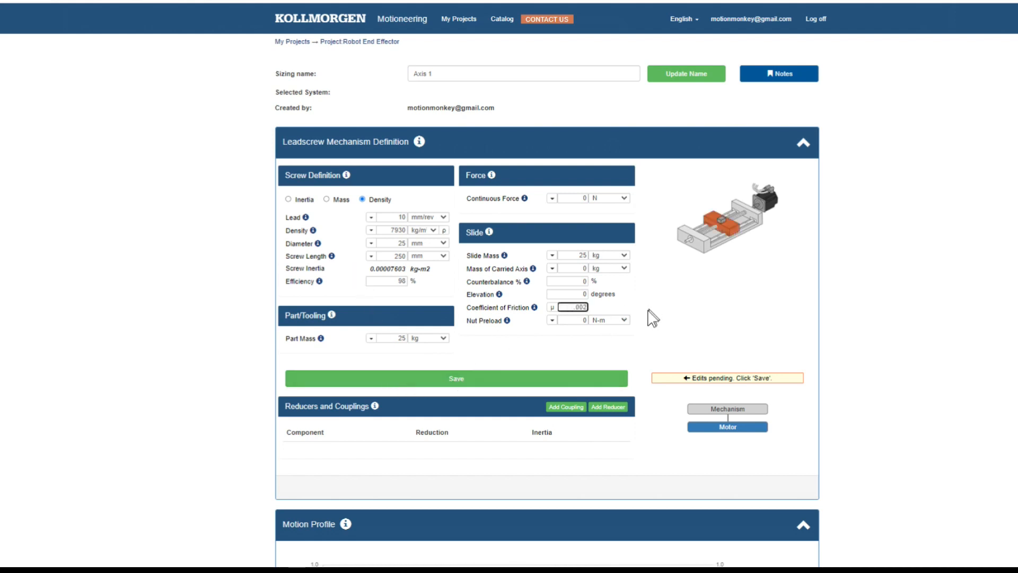
pyautogui.click(469, 378)
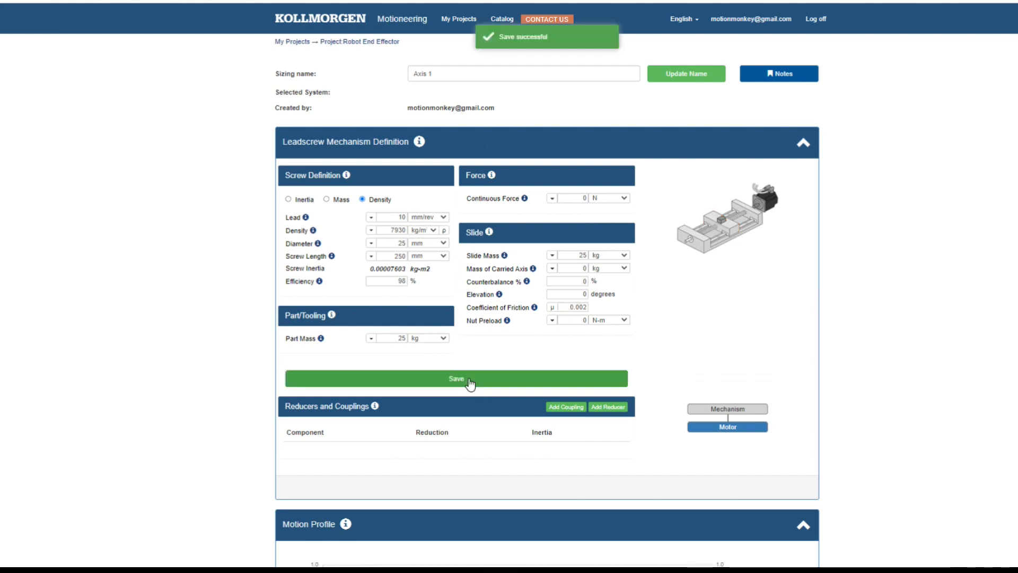
pyautogui.doubleClick(566, 306)
pyautogui.write('.00')
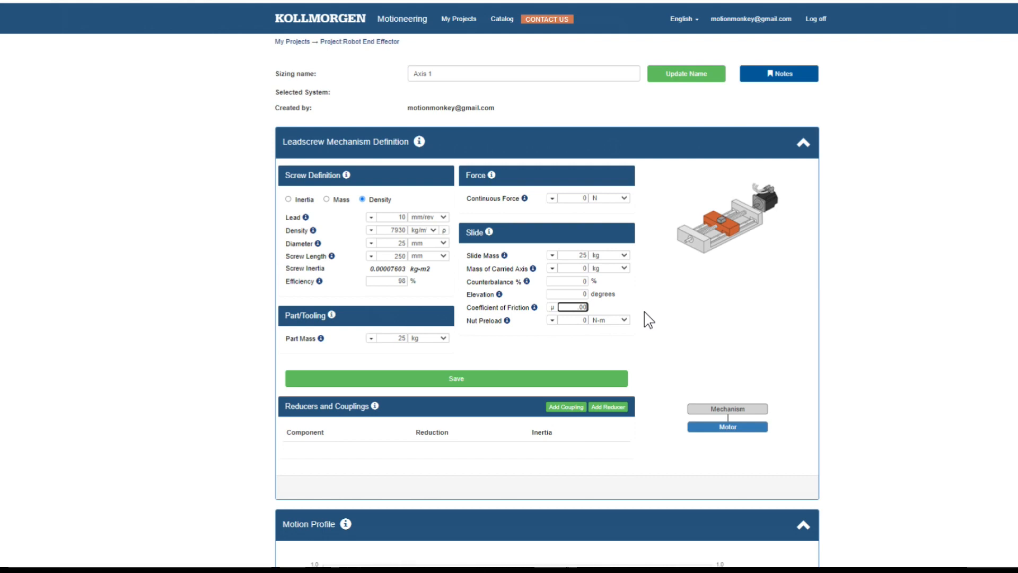
pyautogui.write('2')
pyautogui.press('Return')
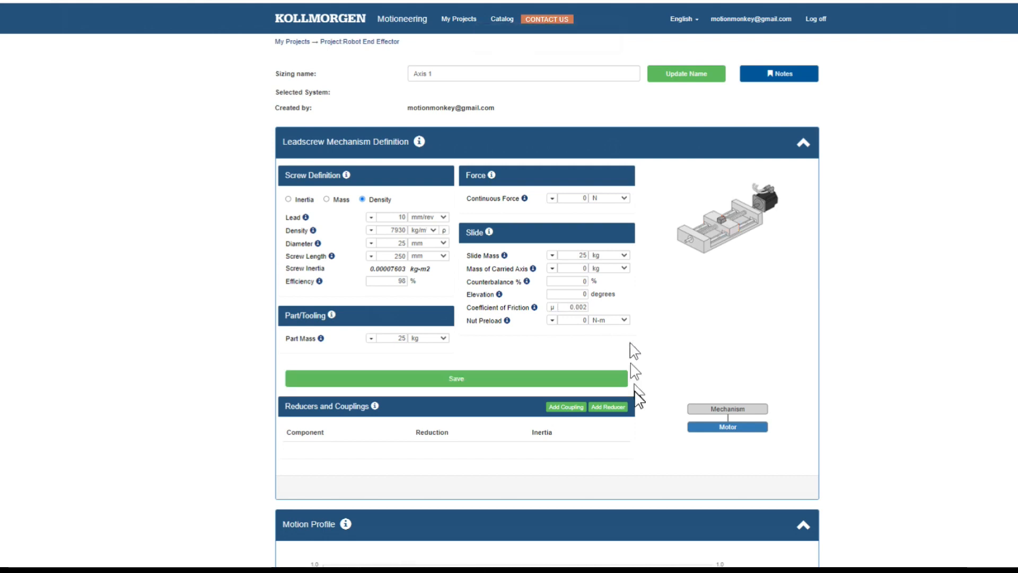
# Step: Add a coupling defined by density and dimensions, with a 30 mm outside diameter, 15 mm inside diameter and 35 mm length
pyautogui.click(573, 409)
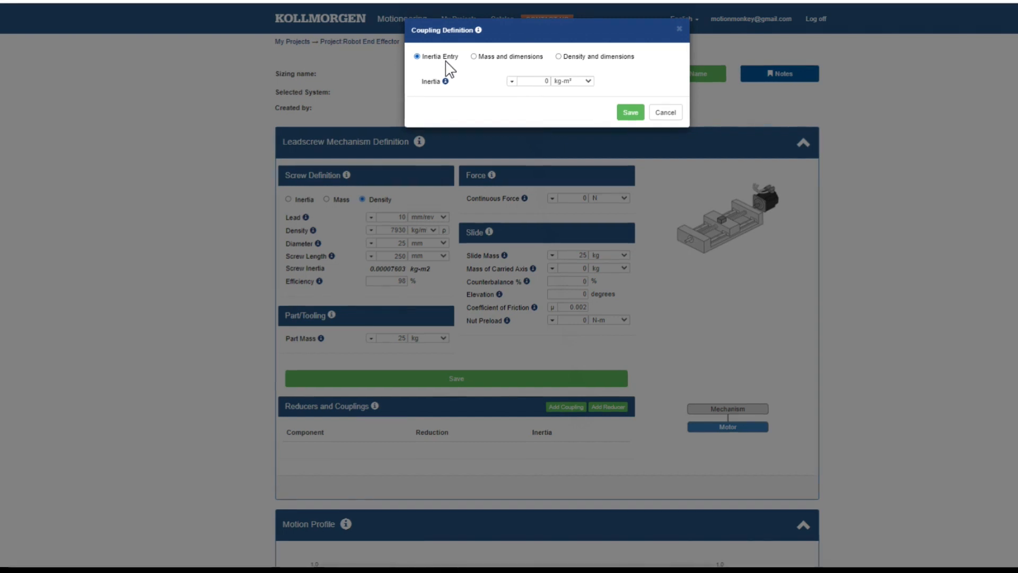
pyautogui.click(474, 57)
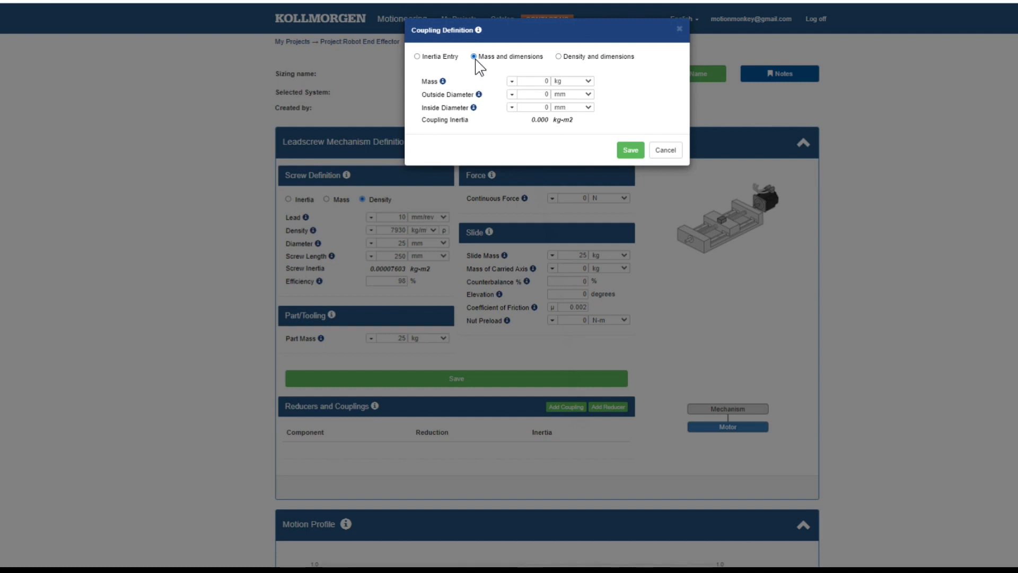
pyautogui.click(559, 57)
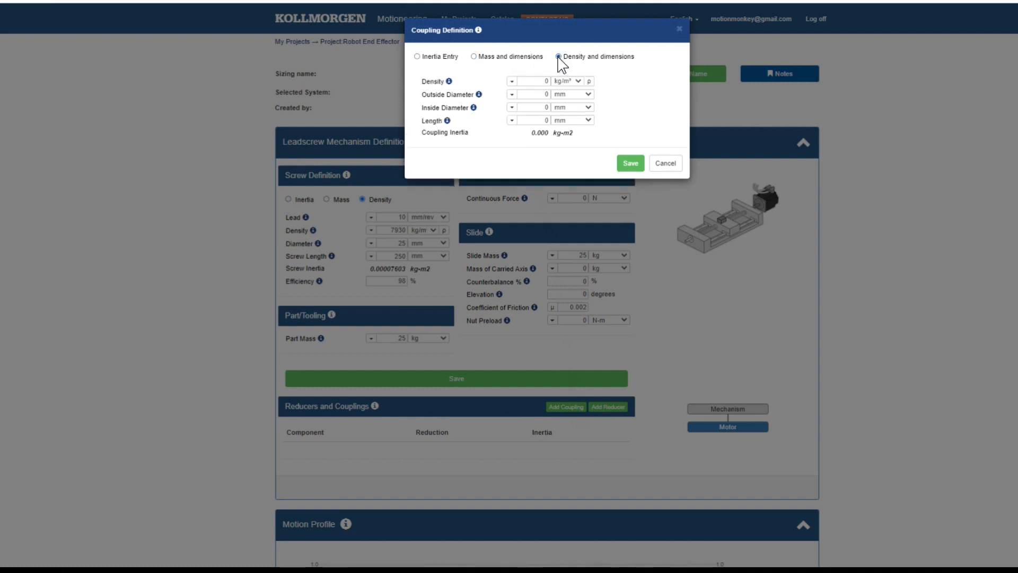
pyautogui.click(589, 81)
pyautogui.click(605, 99)
pyautogui.press('Tab')
pyautogui.write('30')
pyautogui.press('Tab')
pyautogui.write('15')
pyautogui.press('Tab')
pyautogui.write('35')
pyautogui.click(630, 163)
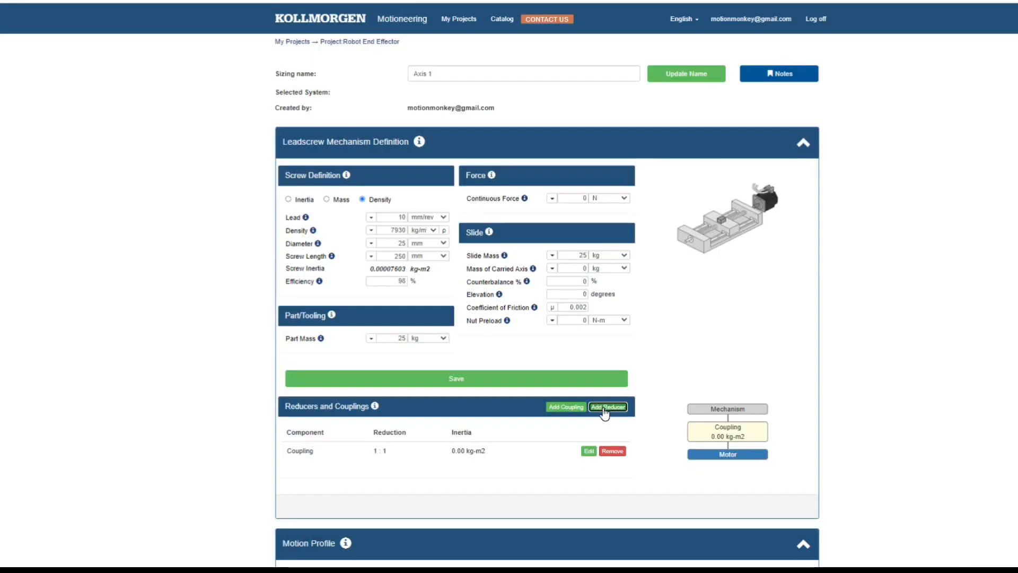
# Step: Add a gearbox reducer with a 5:1 ratio, an inertia of 0.000014 kg-m² and 95% efficiency
pyautogui.click(606, 407)
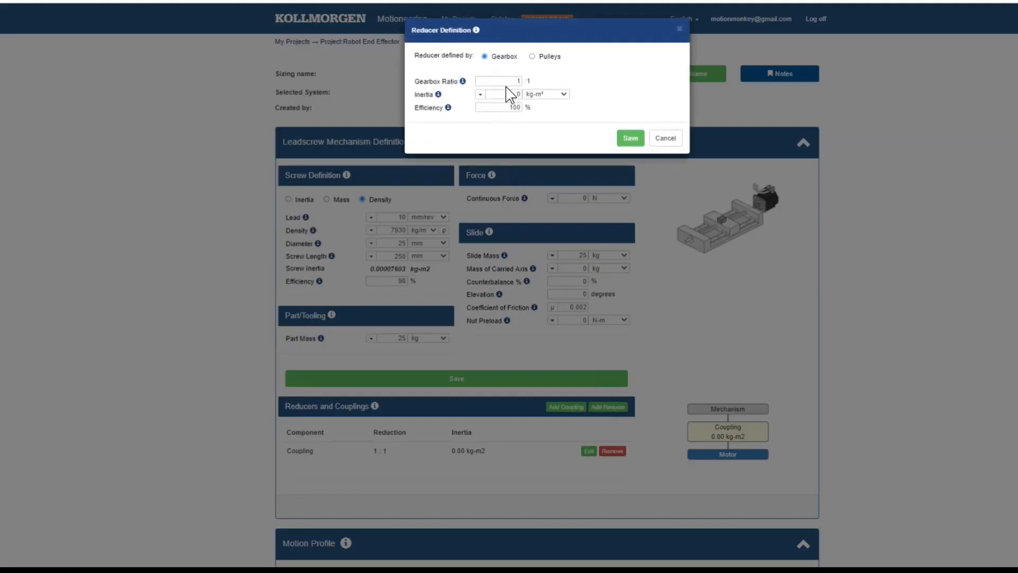
pyautogui.click(533, 56)
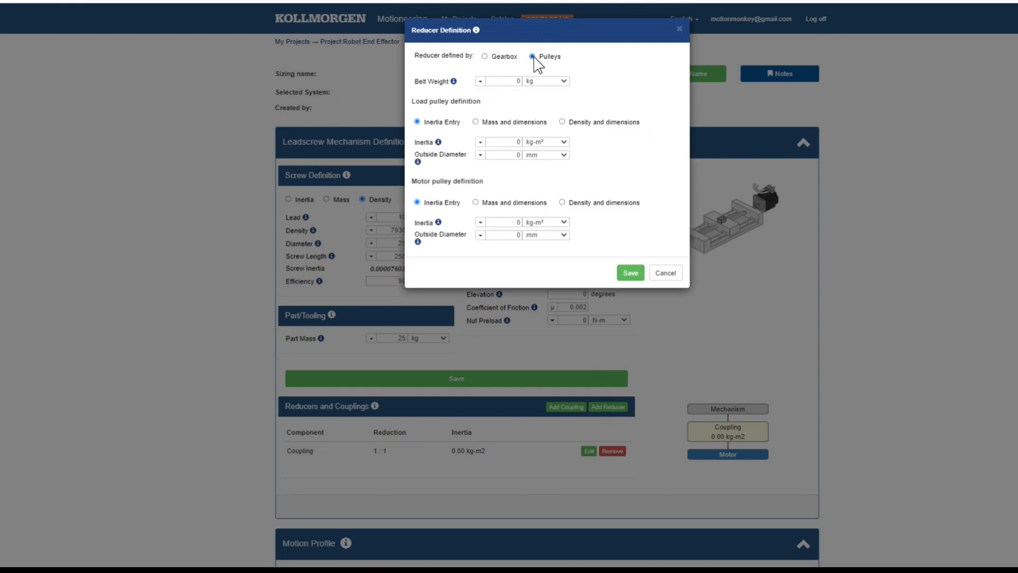
pyautogui.click(484, 56)
pyautogui.click(504, 82)
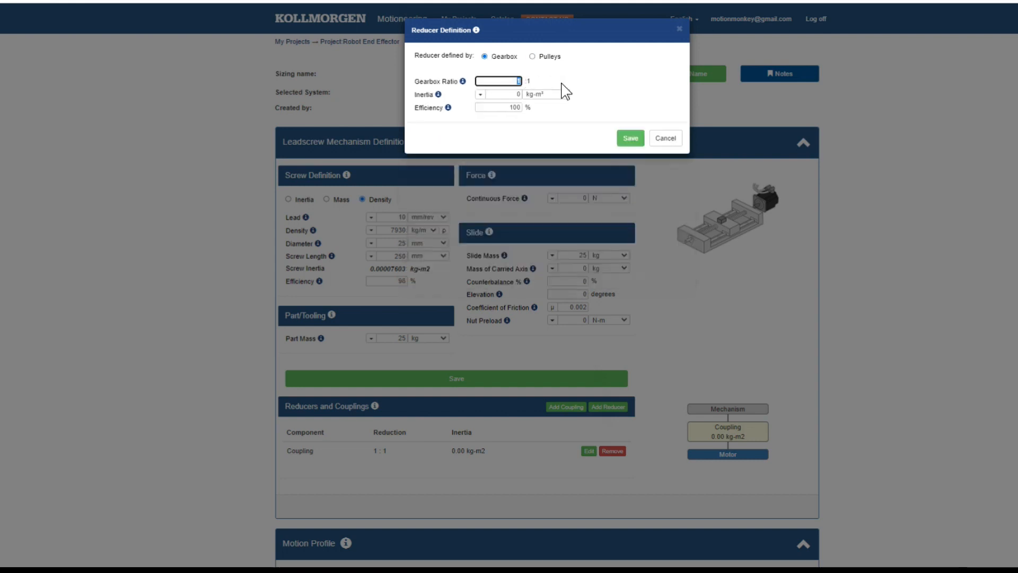
pyautogui.press('Tab')
pyautogui.write('.000014')
pyautogui.press('Tab')
pyautogui.press('Tab')
pyautogui.write('95')
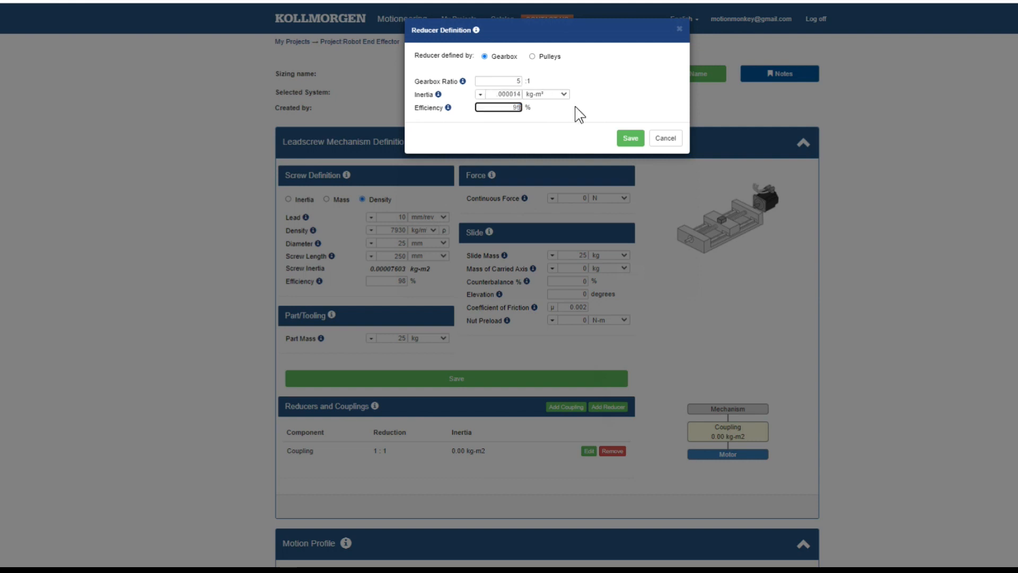
pyautogui.click(630, 138)
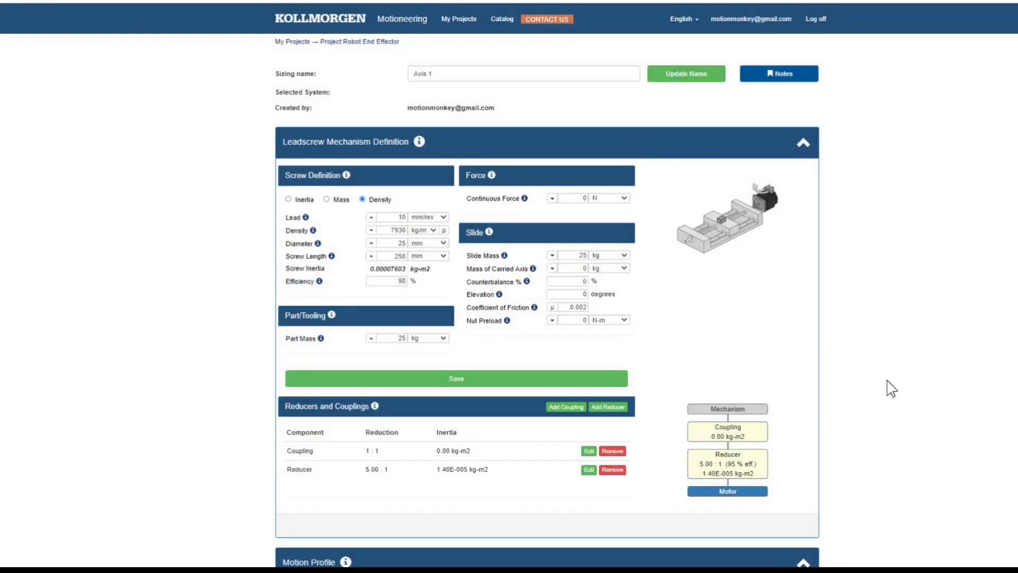
# Step: Add a 0.5-second segment with an ending speed of 0 to the start of the motion profile
pyautogui.scroll(-2, 890, 388)
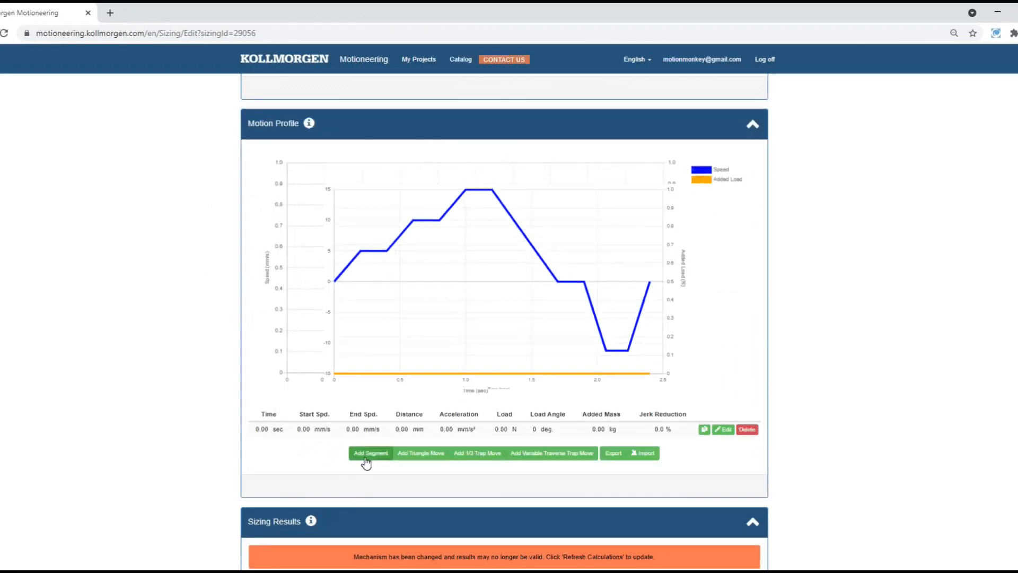
pyautogui.click(366, 454)
pyautogui.click(530, 132)
pyautogui.write('0.5')
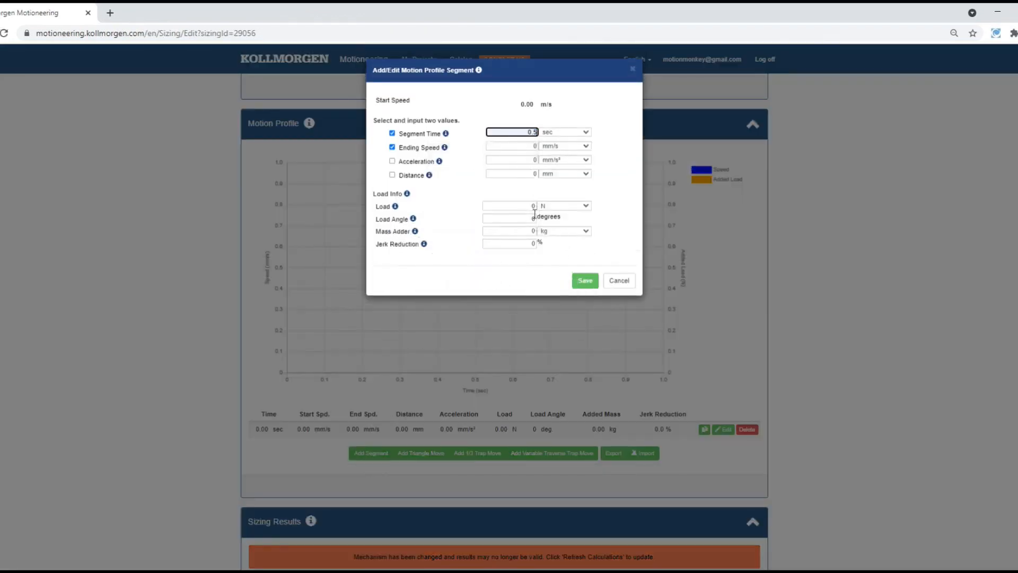
pyautogui.click(585, 281)
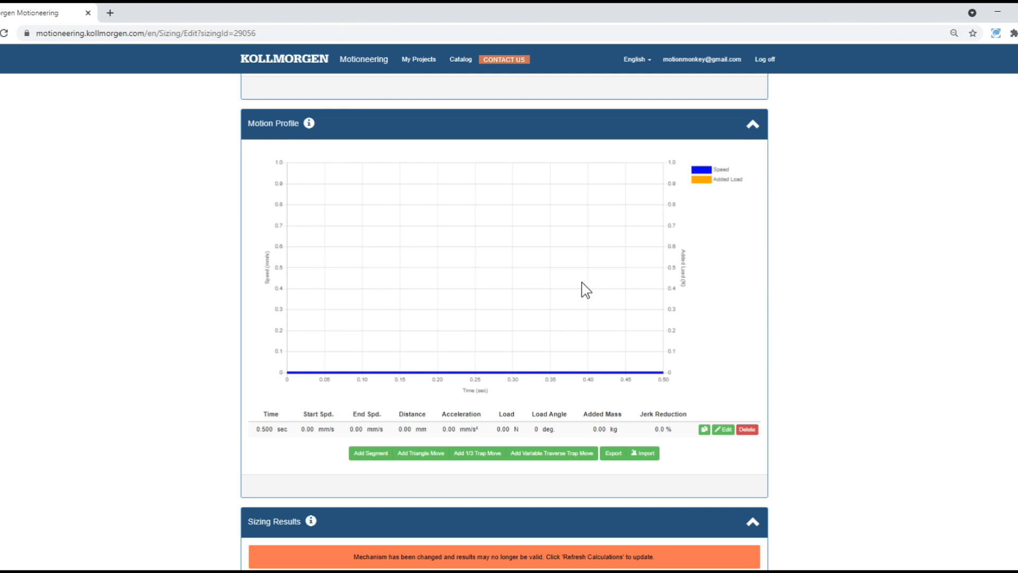
# Step: Add a triangle move with a 100 mm displacement, a 3-second move time and a 0.5-second dwell
pyautogui.click(421, 453)
pyautogui.click(402, 146)
pyautogui.click(509, 145)
pyautogui.click(509, 248)
pyautogui.click(402, 160)
pyautogui.click(530, 159)
pyautogui.click(501, 179)
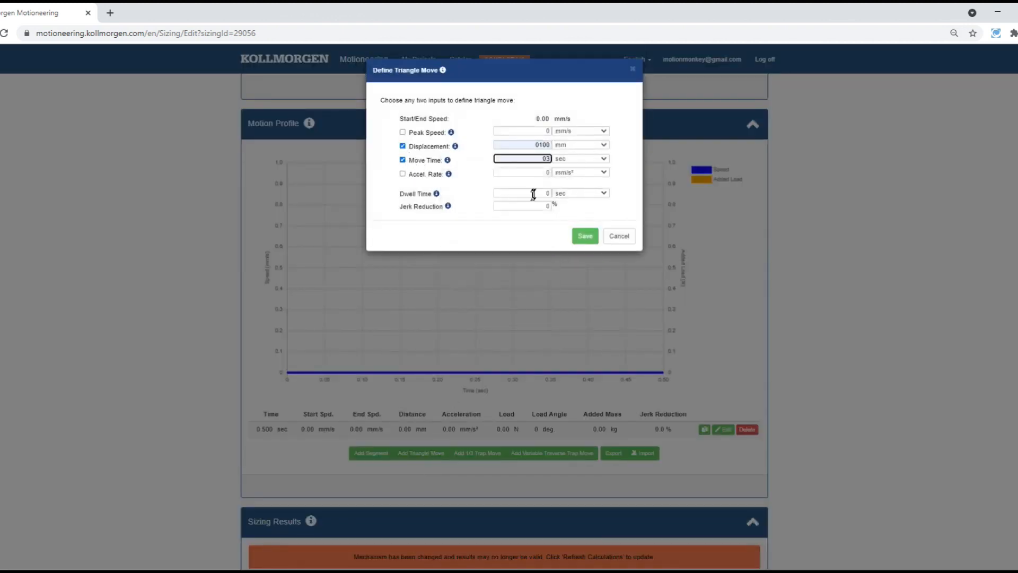
pyautogui.click(585, 236)
# Step: Add a 1/3 trapezoid move with a 200 mm displacement, a 3-second move time and a 0.5-second dwell
pyautogui.click(489, 500)
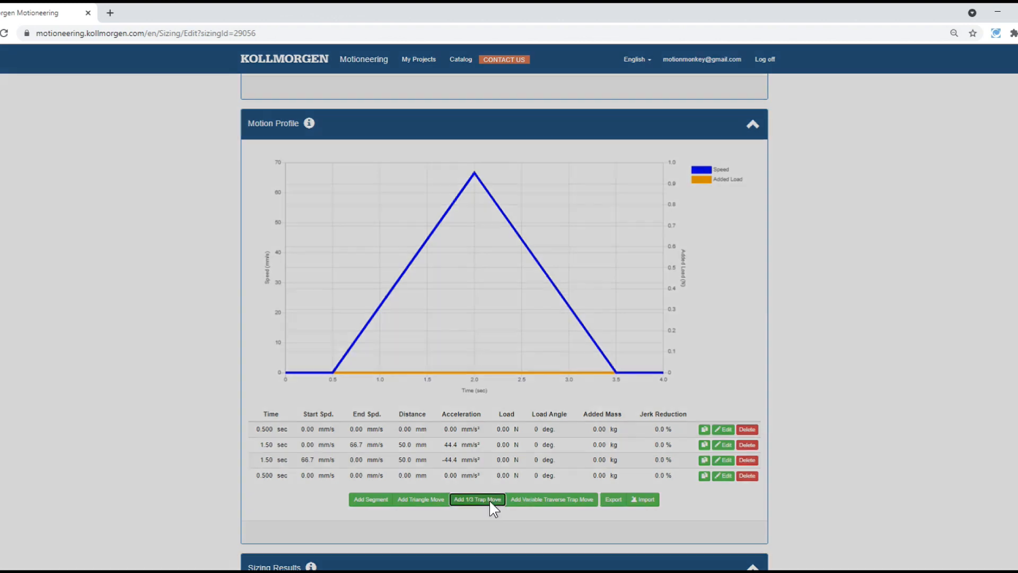
pyautogui.click(403, 147)
pyautogui.click(513, 146)
pyautogui.click(514, 190)
pyautogui.click(403, 161)
pyautogui.click(517, 161)
pyautogui.click(510, 182)
pyautogui.click(522, 194)
pyautogui.click(484, 215)
pyautogui.click(585, 236)
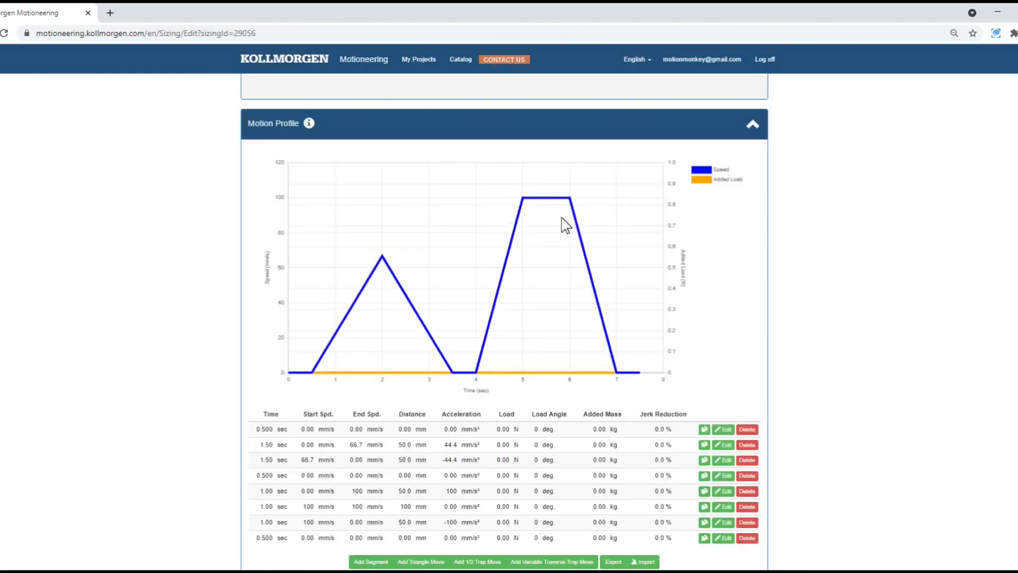
# Step: Add a return 1/3 trapezoid move with a -200 mm displacement, a 3-second move time and a 0.5-second dwell
pyautogui.click(480, 561)
pyautogui.click(403, 147)
pyautogui.click(511, 146)
pyautogui.write('-200')
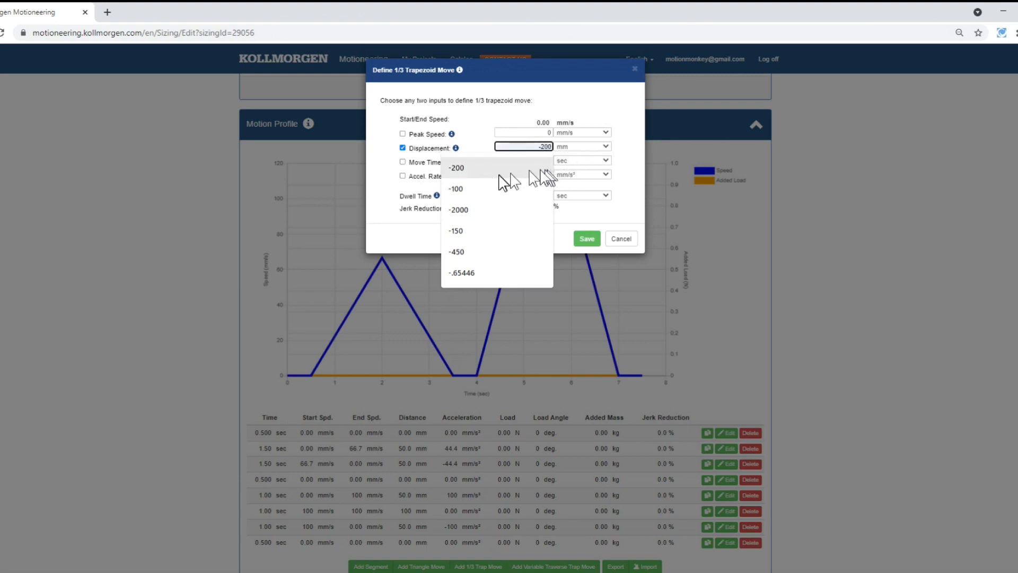
pyautogui.click(478, 168)
pyautogui.click(403, 162)
pyautogui.click(509, 160)
pyautogui.click(501, 186)
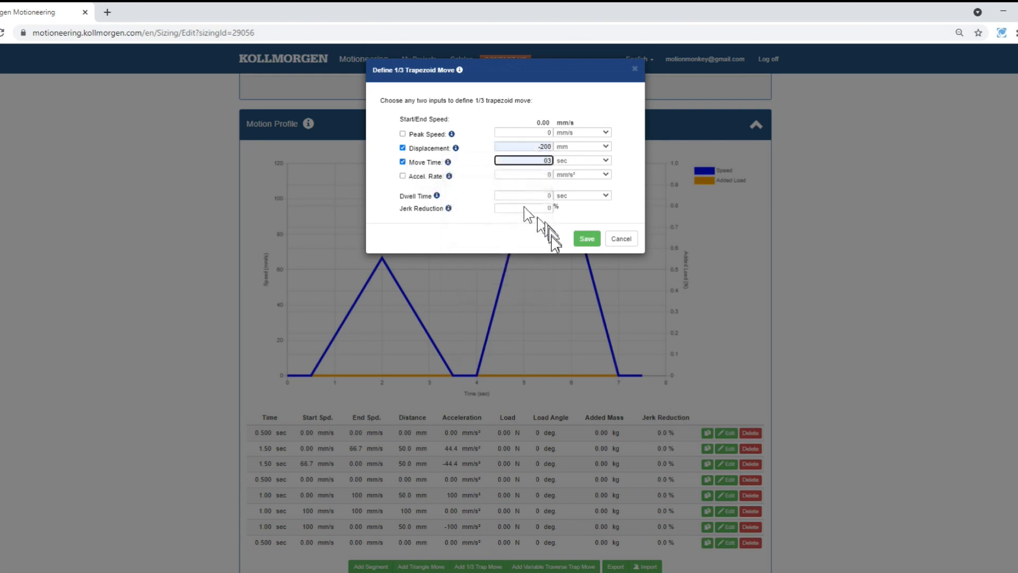
pyautogui.click(542, 197)
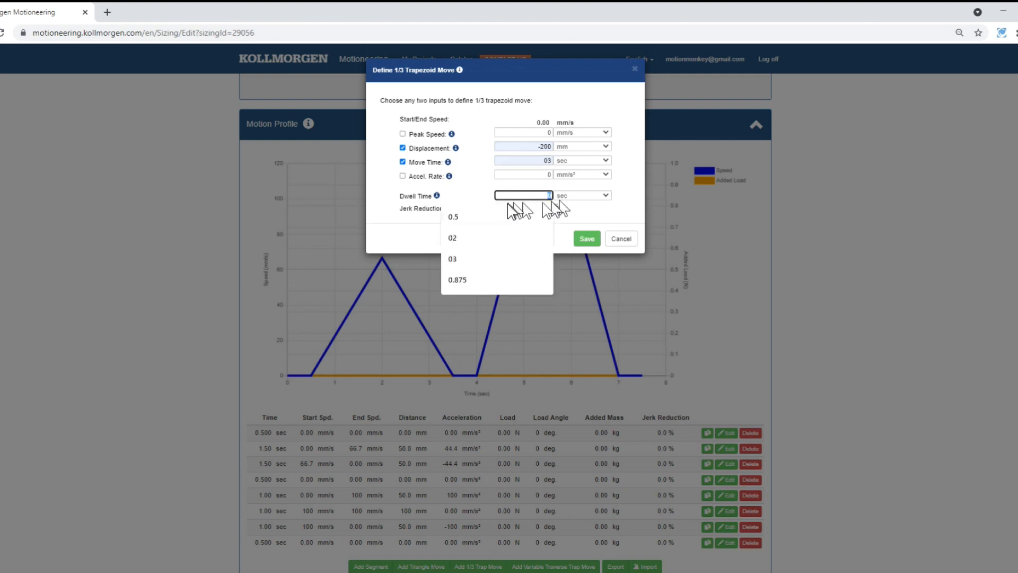
pyautogui.click(427, 219)
pyautogui.click(586, 239)
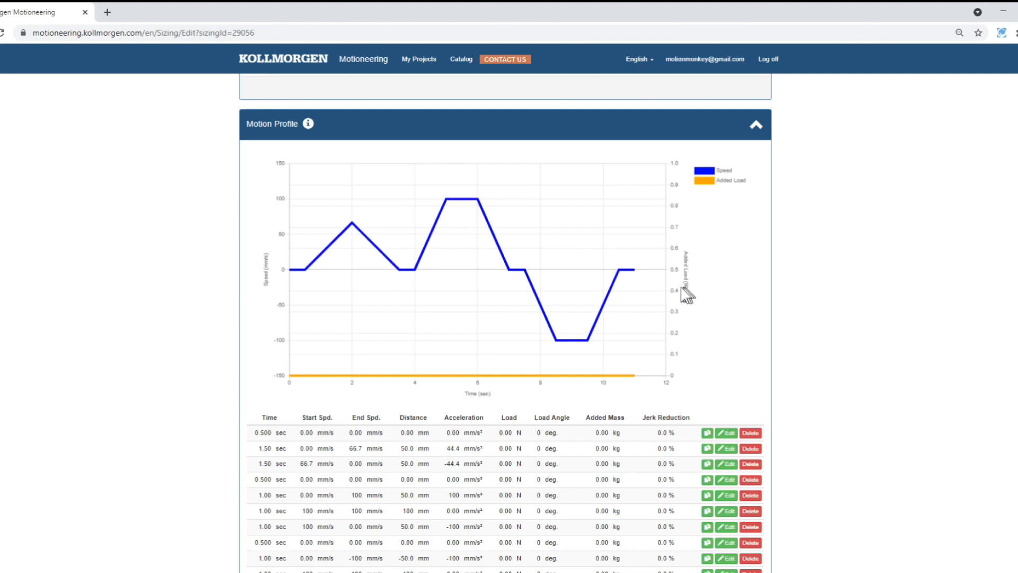
# Step: Review the motion profile's segment table and view the CSV profile import options without uploading a file
pyautogui.scroll(-1, 642, 295)
pyautogui.scroll(-3, 646, 297)
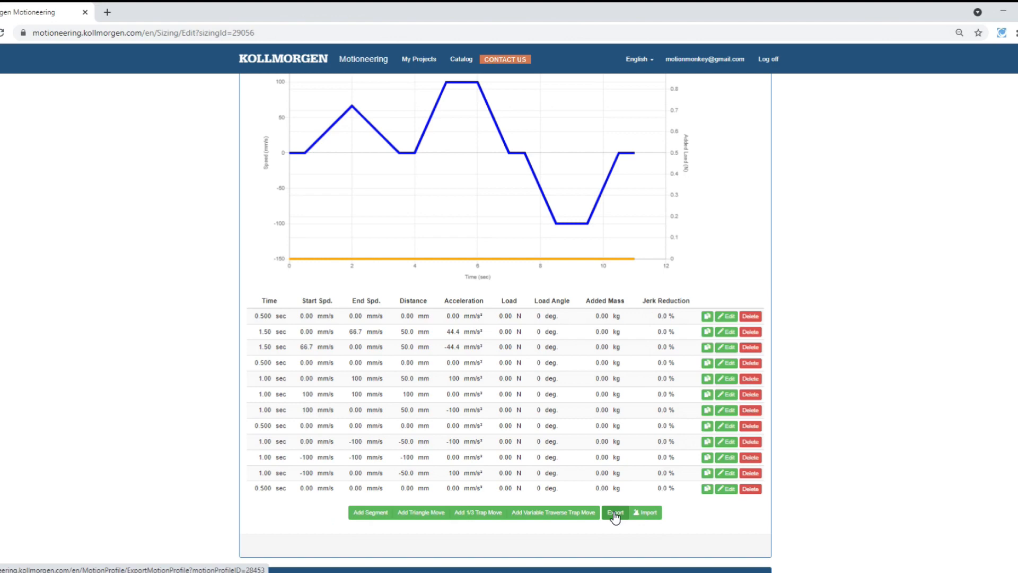
pyautogui.click(643, 512)
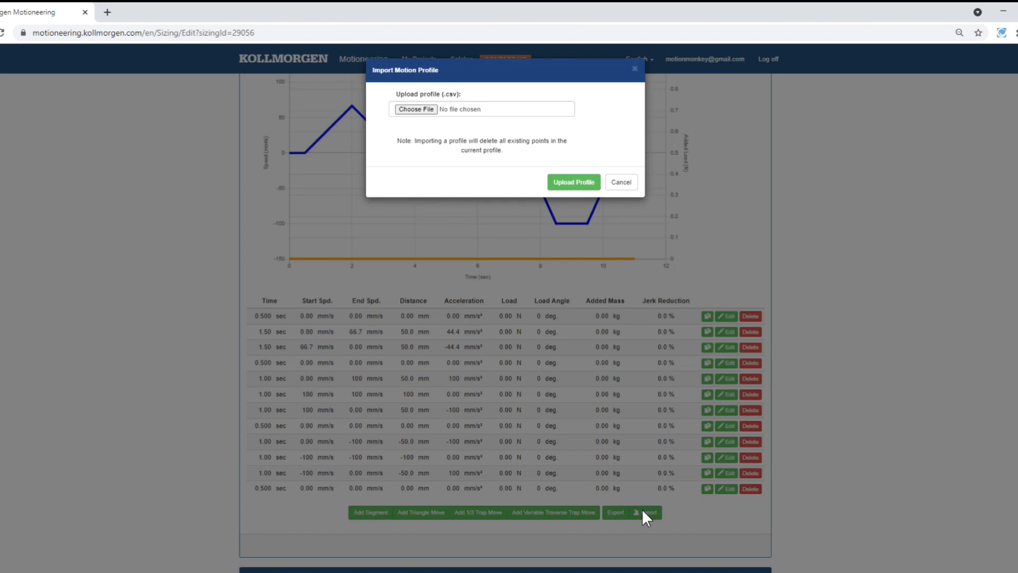
pyautogui.click(626, 181)
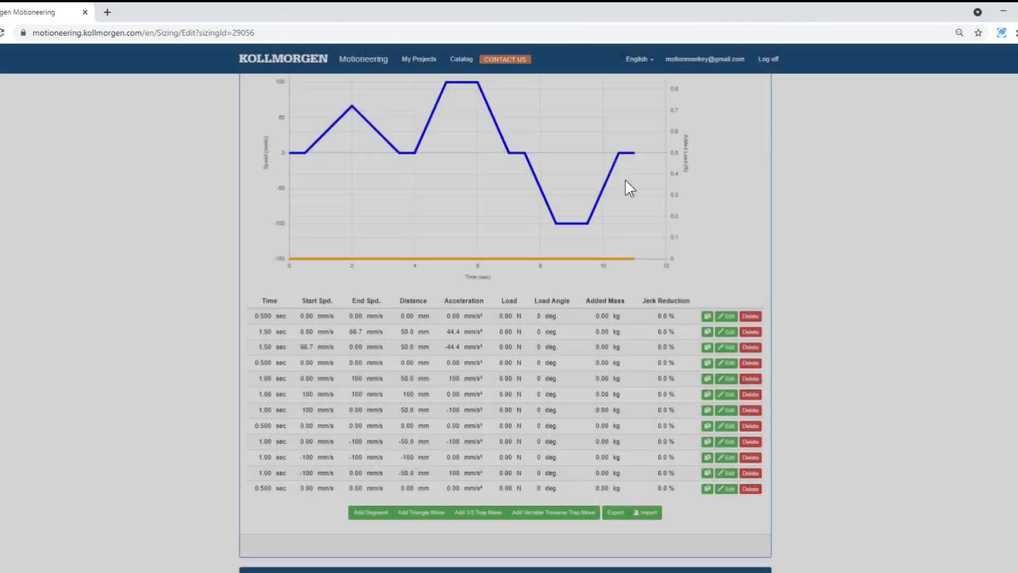
# Step: Edit the return move's constant-speed segment to have a 1 N load and a 5 kg mass adder
pyautogui.click(726, 456)
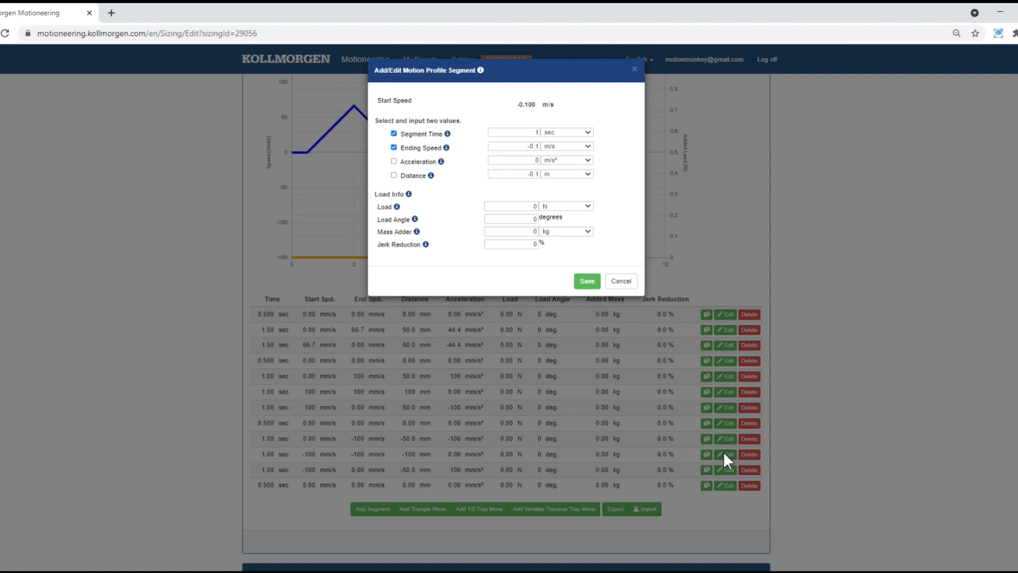
pyautogui.click(525, 205)
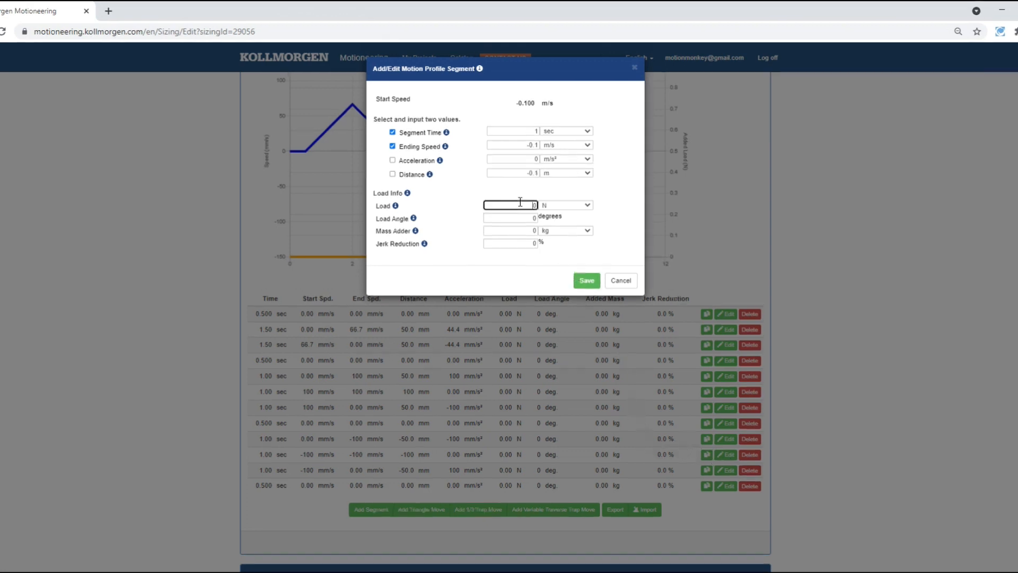
pyautogui.write('1')
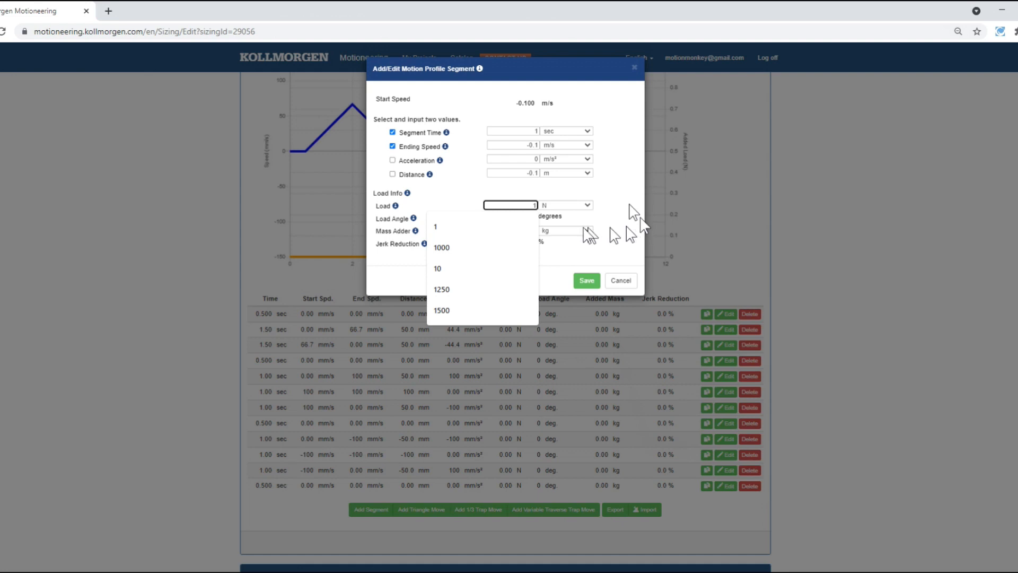
pyautogui.click(502, 227)
pyautogui.click(533, 231)
pyautogui.write('5')
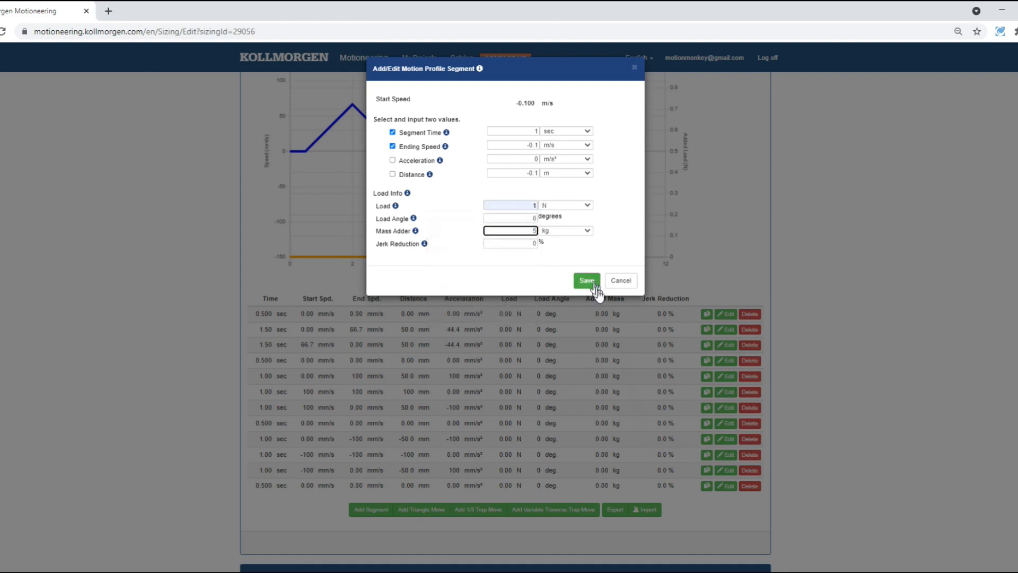
pyautogui.click(589, 281)
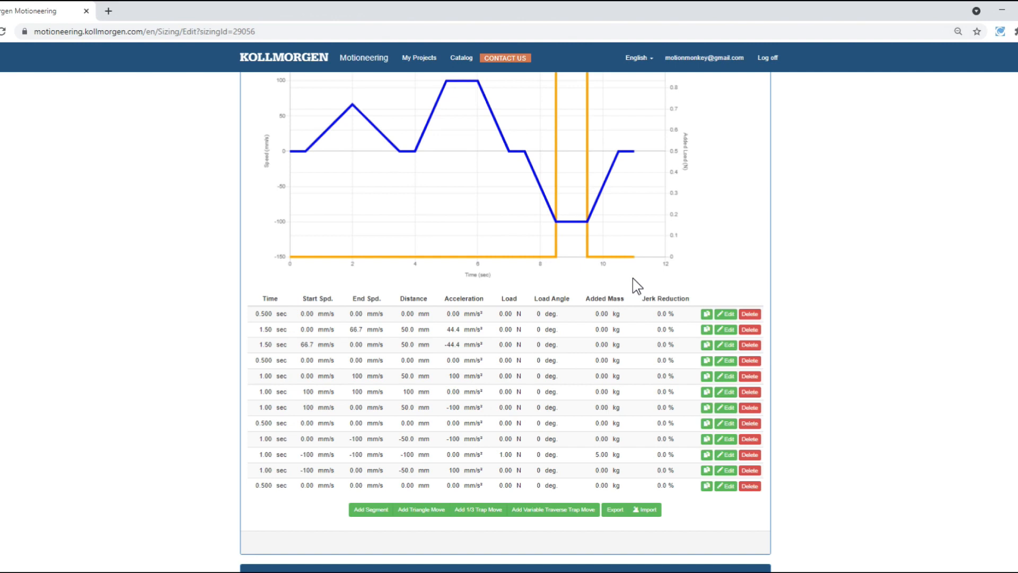
# Step: Set the sizing criteria to servomotors, filtered by 230 V/240 V voltage with a holding brake required
pyautogui.scroll(-5, 632, 278)
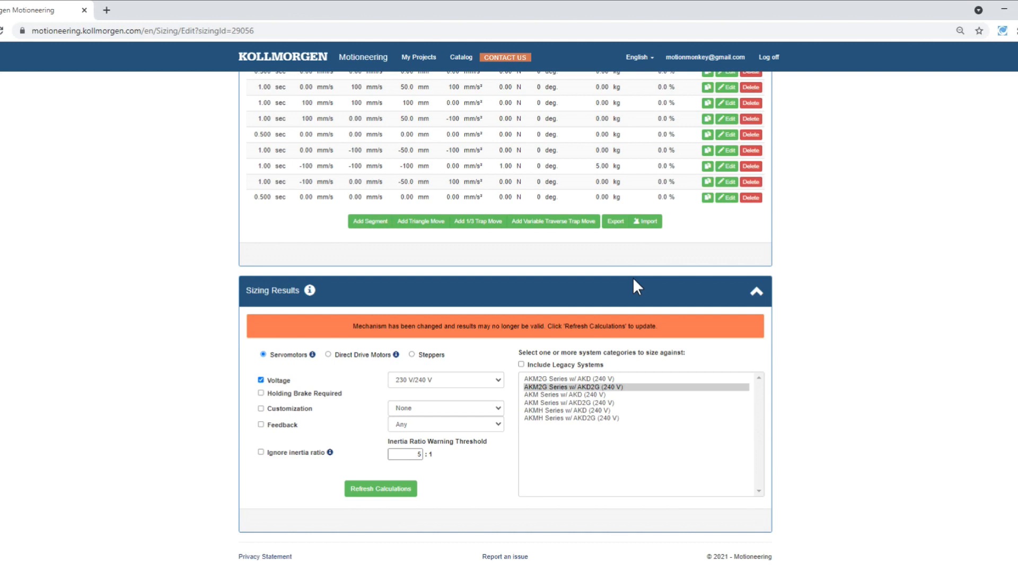
pyautogui.click(328, 354)
pyautogui.click(412, 354)
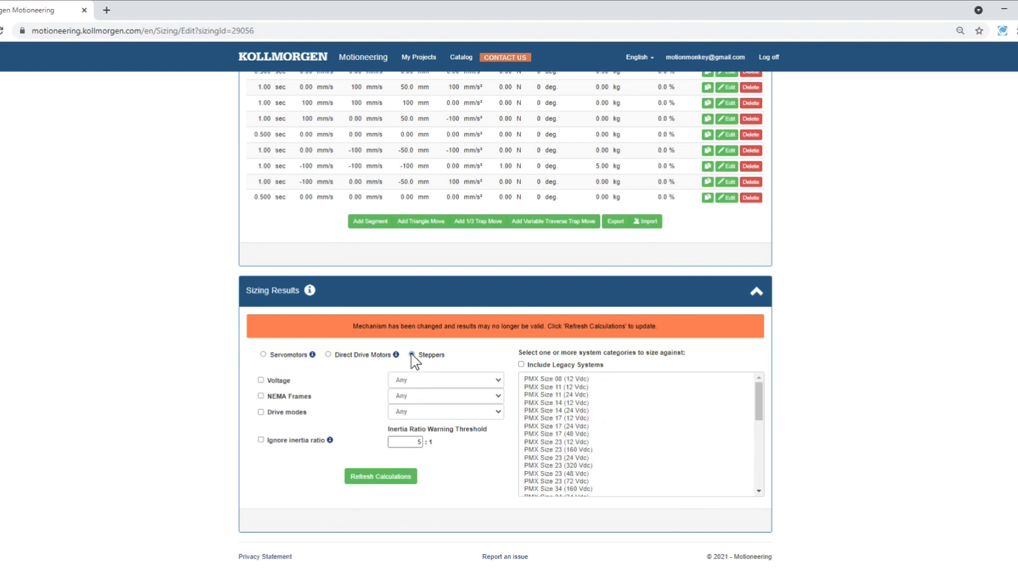
pyautogui.click(263, 355)
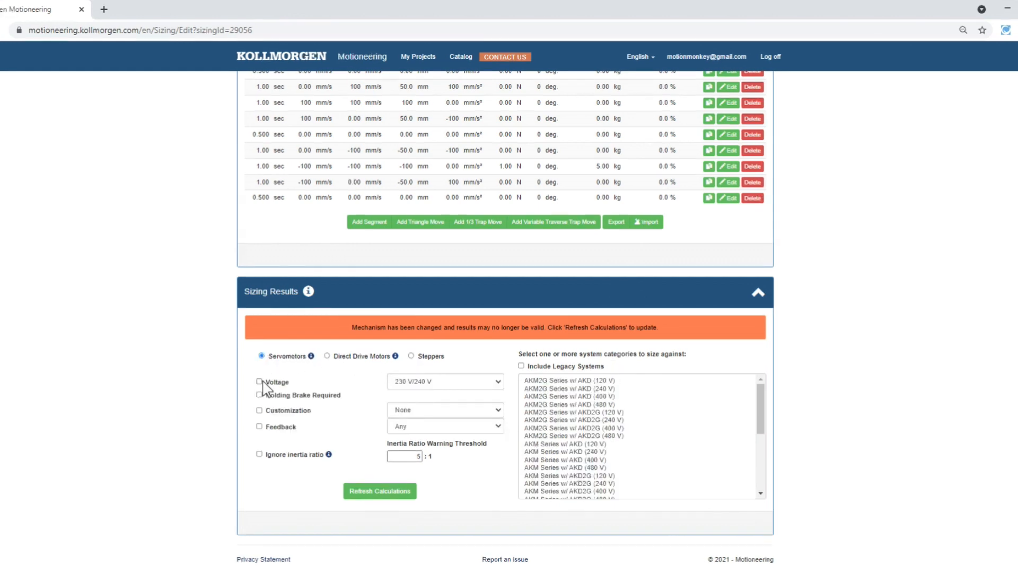
pyautogui.click(259, 381)
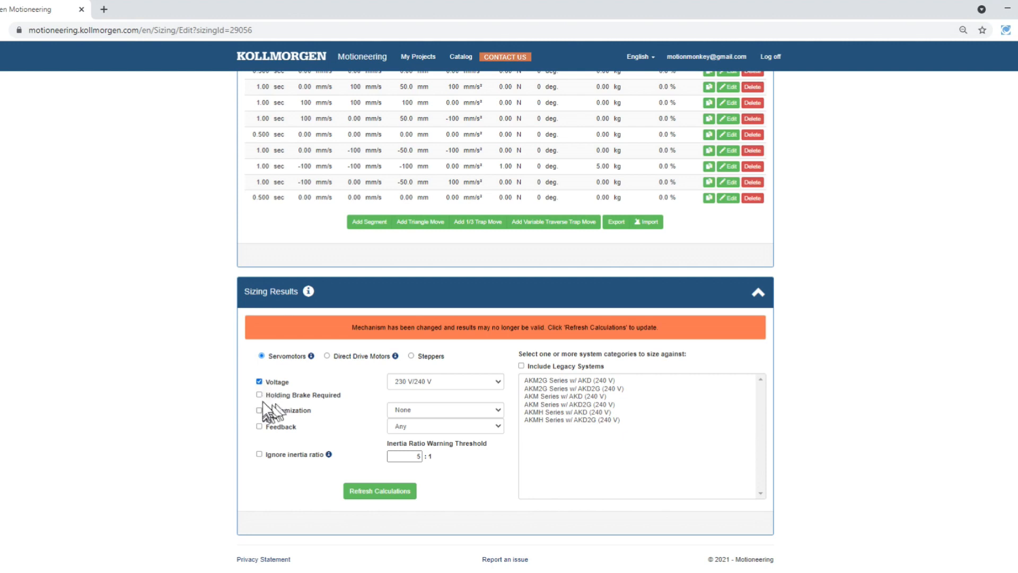
pyautogui.click(259, 394)
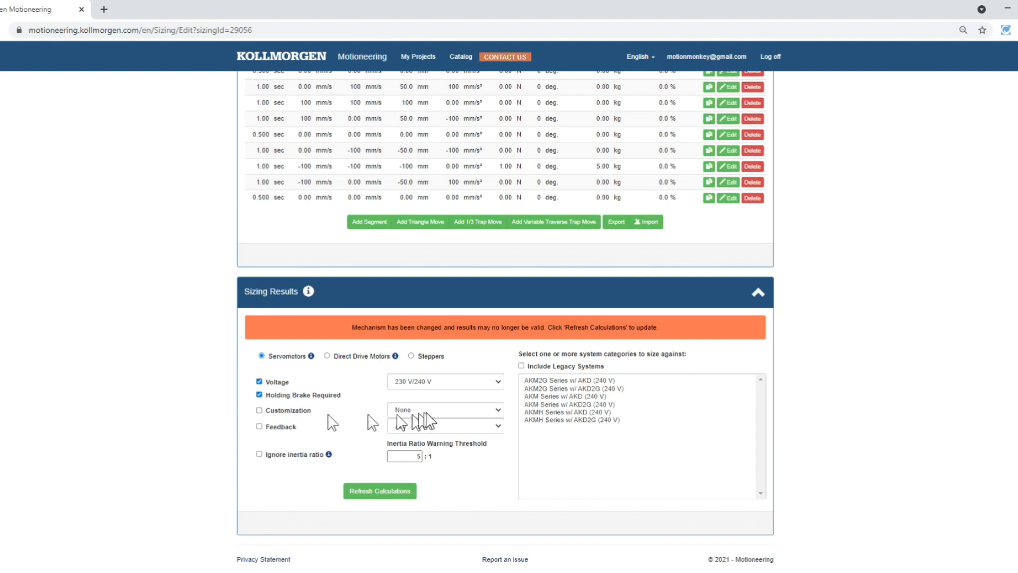
# Step: Examine the available customization and feedback filter options for the servomotor sizing
pyautogui.click(497, 411)
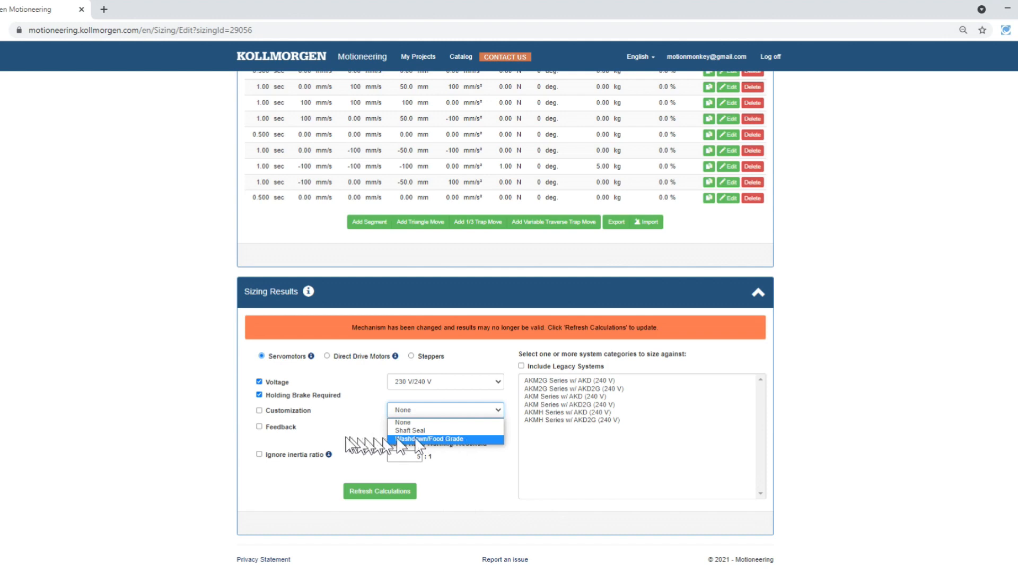
pyautogui.click(308, 432)
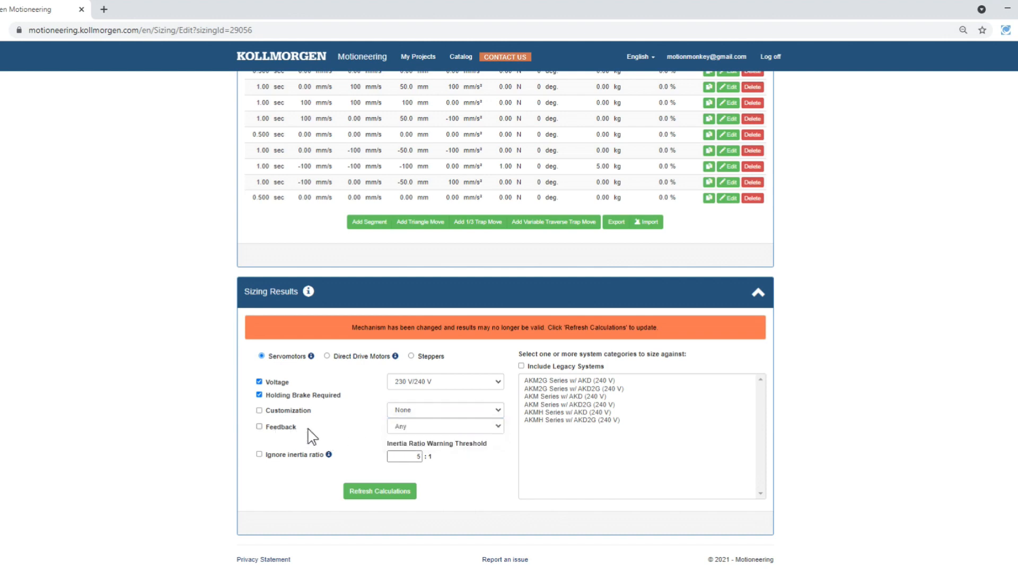
pyautogui.click(402, 429)
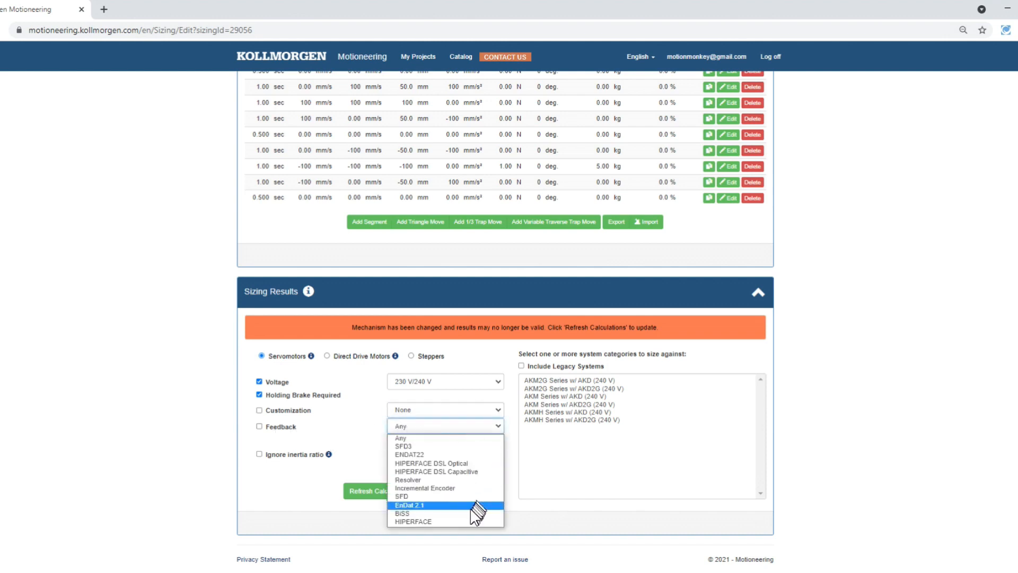
# Step: Select AKM2G Series w/ AKD2G (240 V) as the system category to size against
pyautogui.click(567, 380)
pyautogui.click(566, 396)
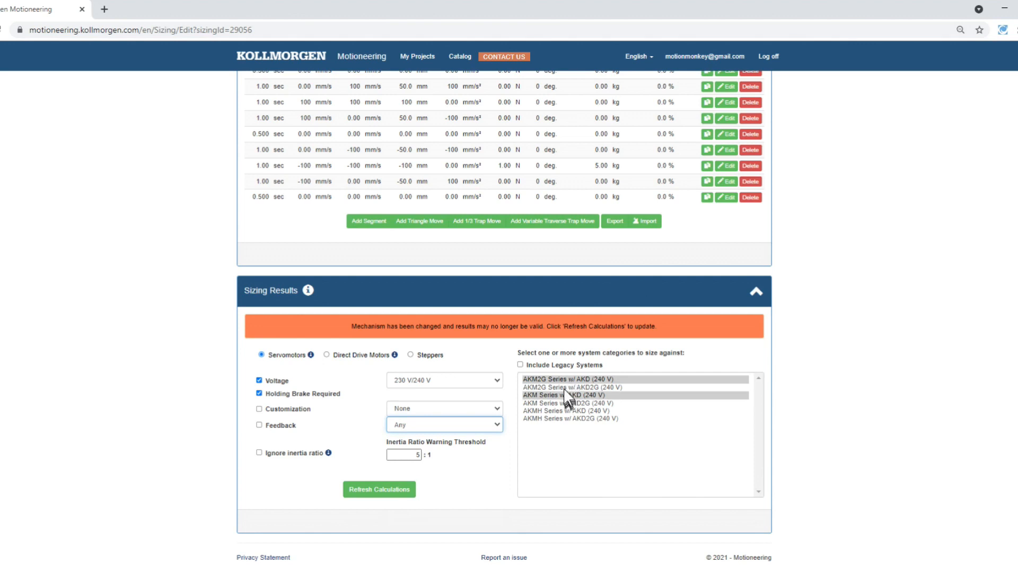
pyautogui.keyDown('ctrl'); pyautogui.click(566, 387); pyautogui.keyUp('ctrl')
pyautogui.keyDown('ctrl'); pyautogui.click(561, 403); pyautogui.keyUp('ctrl')
pyautogui.keyDown('ctrl'); pyautogui.click(560, 411); pyautogui.keyUp('ctrl')
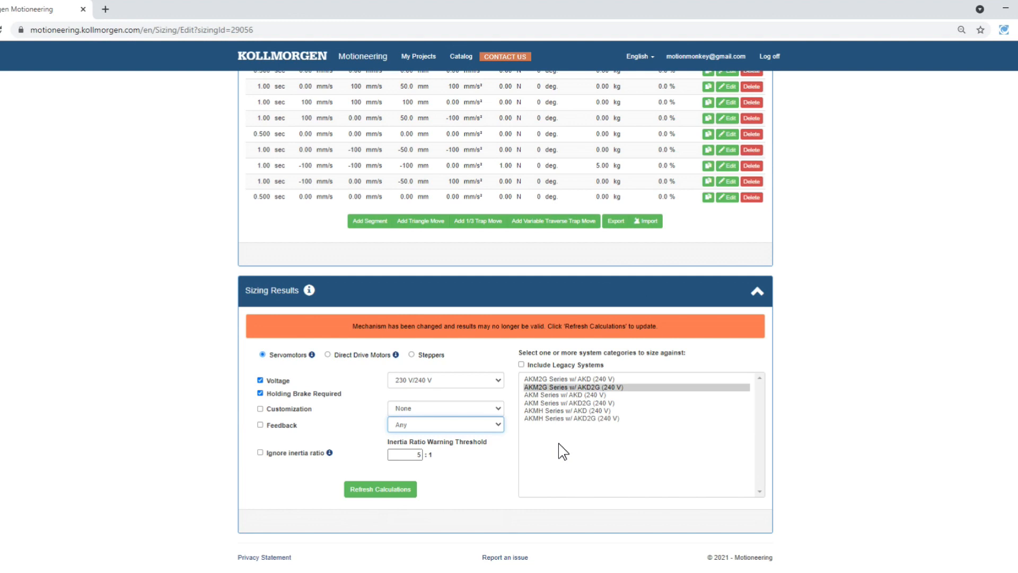
# Step: Enter 5:1 as the inertia ratio warning threshold and refresh the sizing calculations
pyautogui.doubleClick(409, 453)
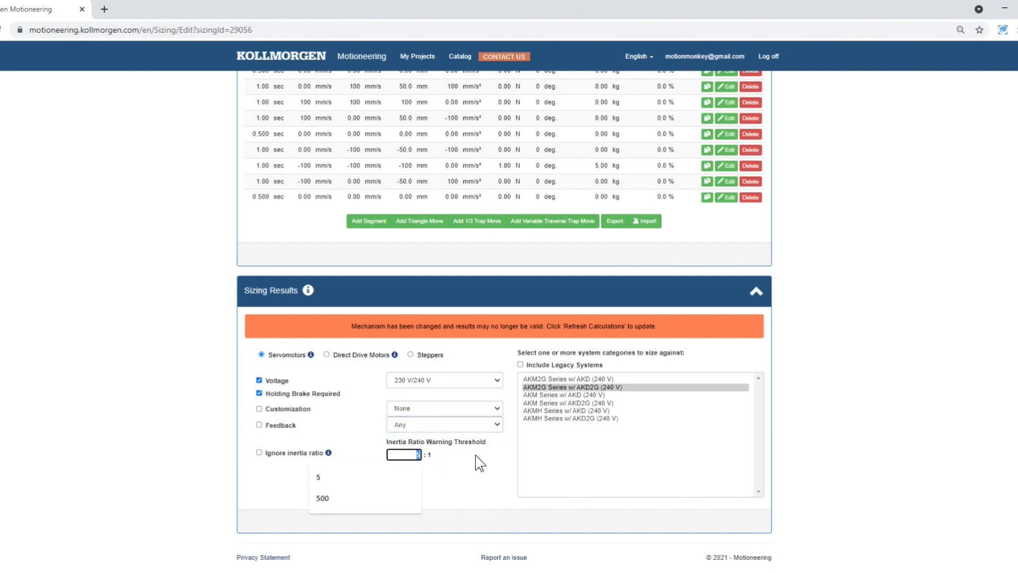
pyautogui.write('5')
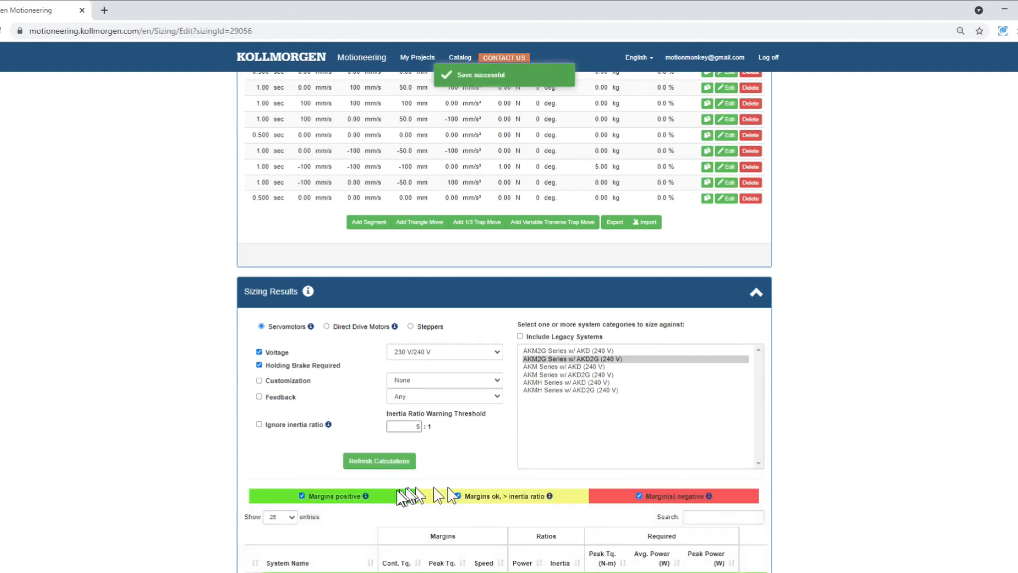
pyautogui.click(381, 462)
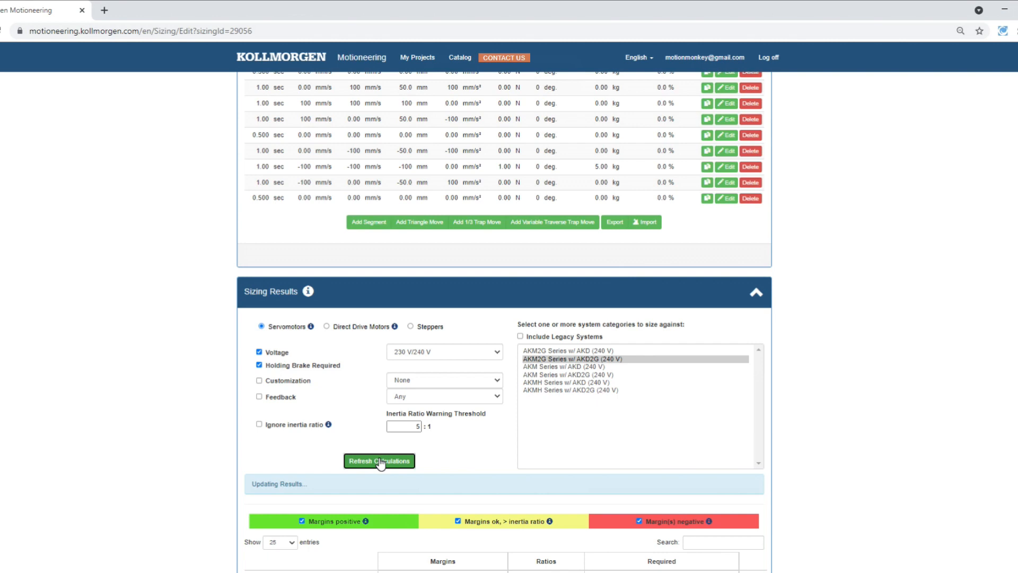
# Step: Open the details of the AKM2G-21D/AKD2G-6V03D (240 V) result and save it as the selected system
pyautogui.scroll(-5, 406, 274)
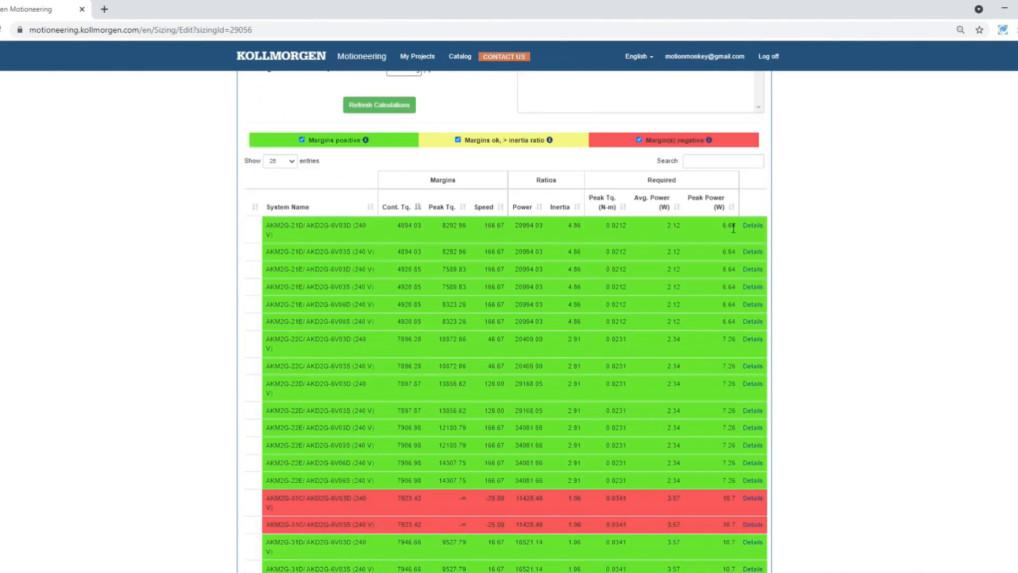
pyautogui.click(753, 229)
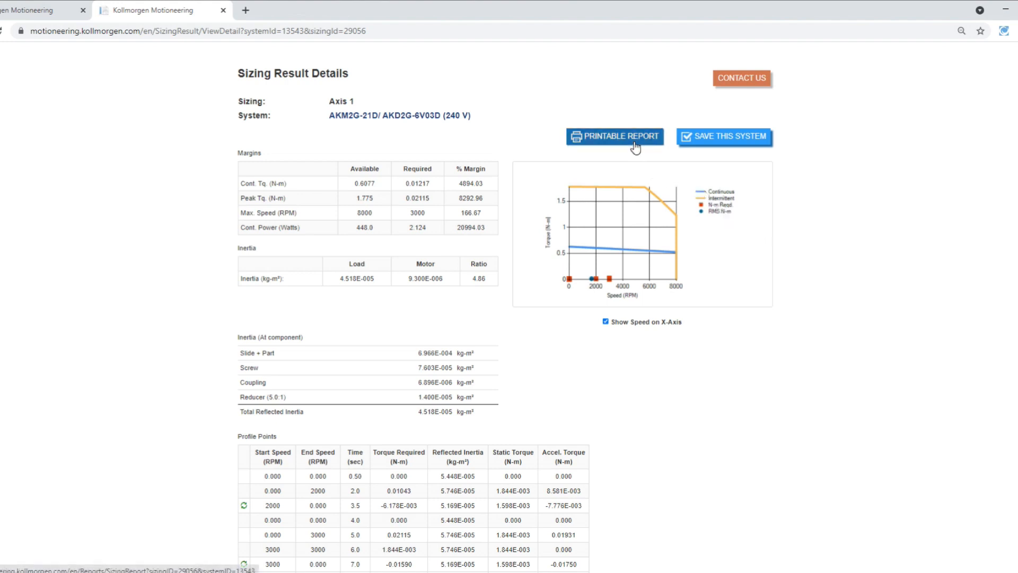
pyautogui.click(736, 143)
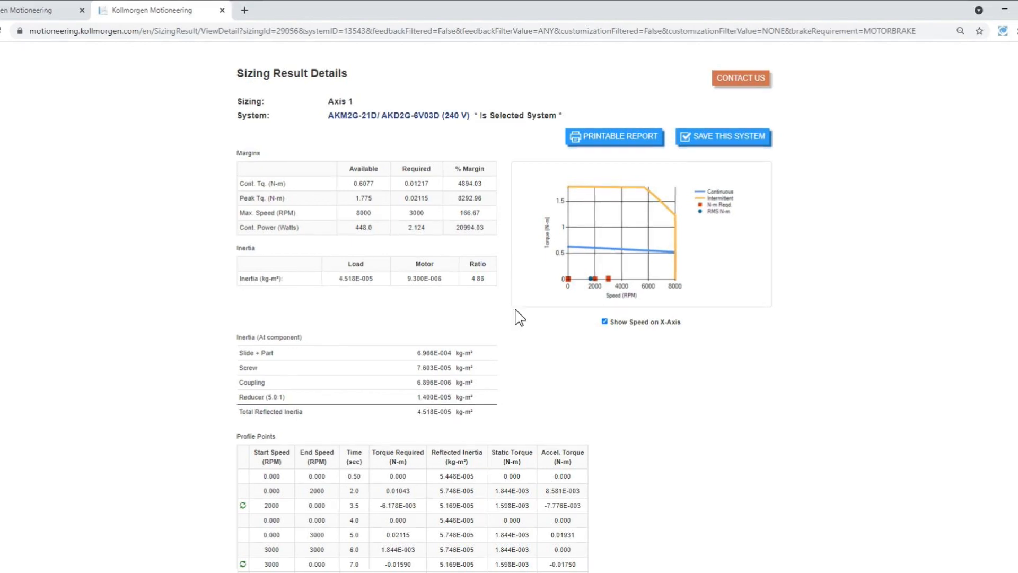
# Step: Review the selected system's profile points, power requirements and regeneration requirements
pyautogui.scroll(-2, 514, 319)
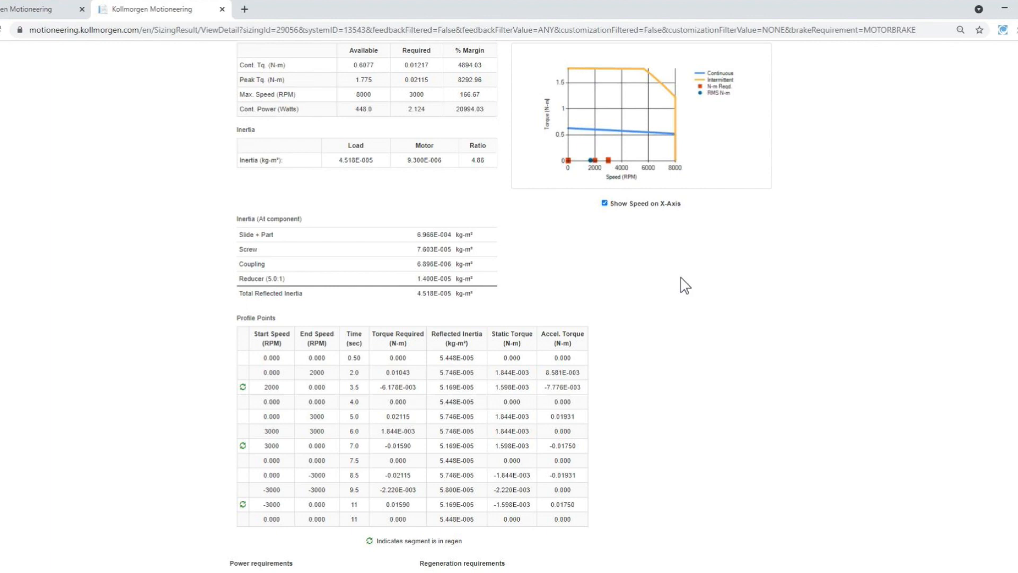
pyautogui.scroll(-3, 684, 285)
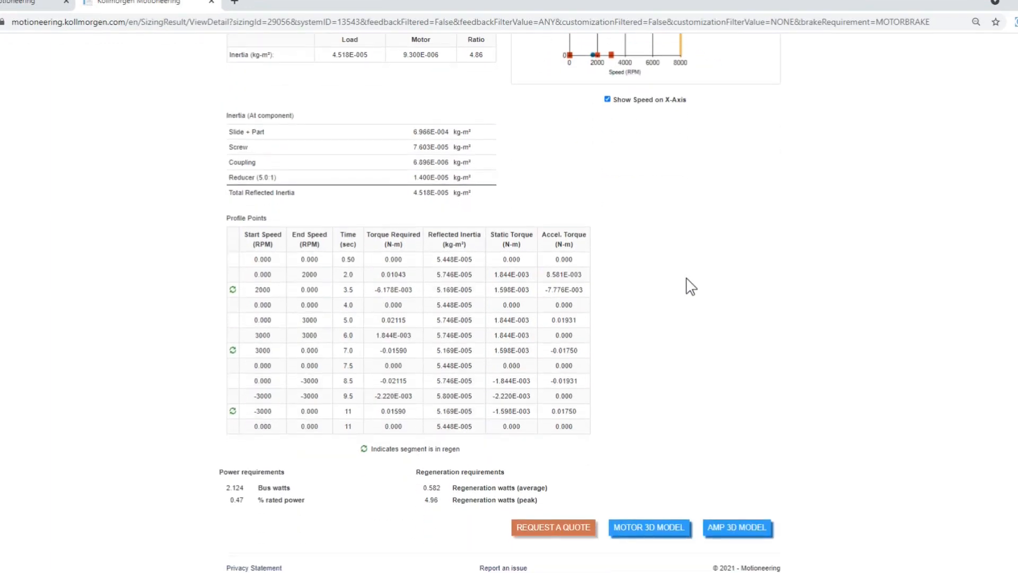